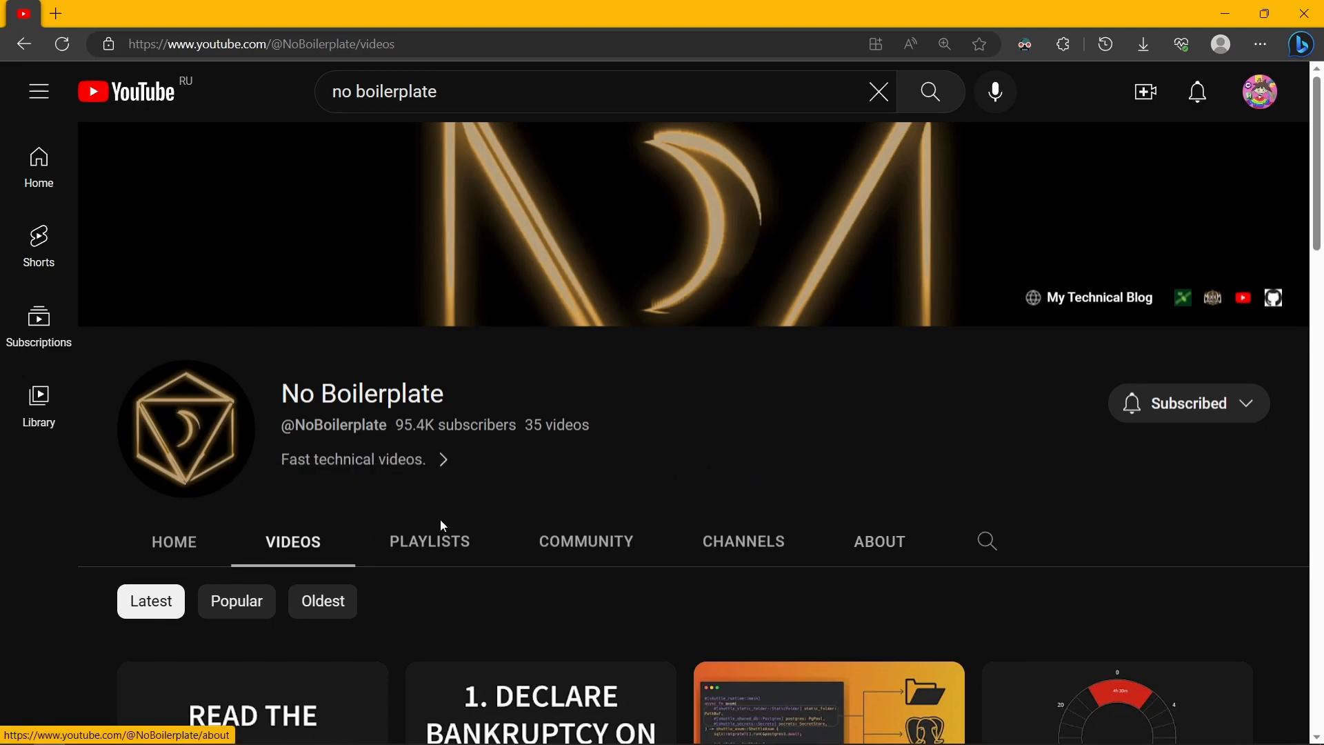
scroll(770, 587, "down", 5)
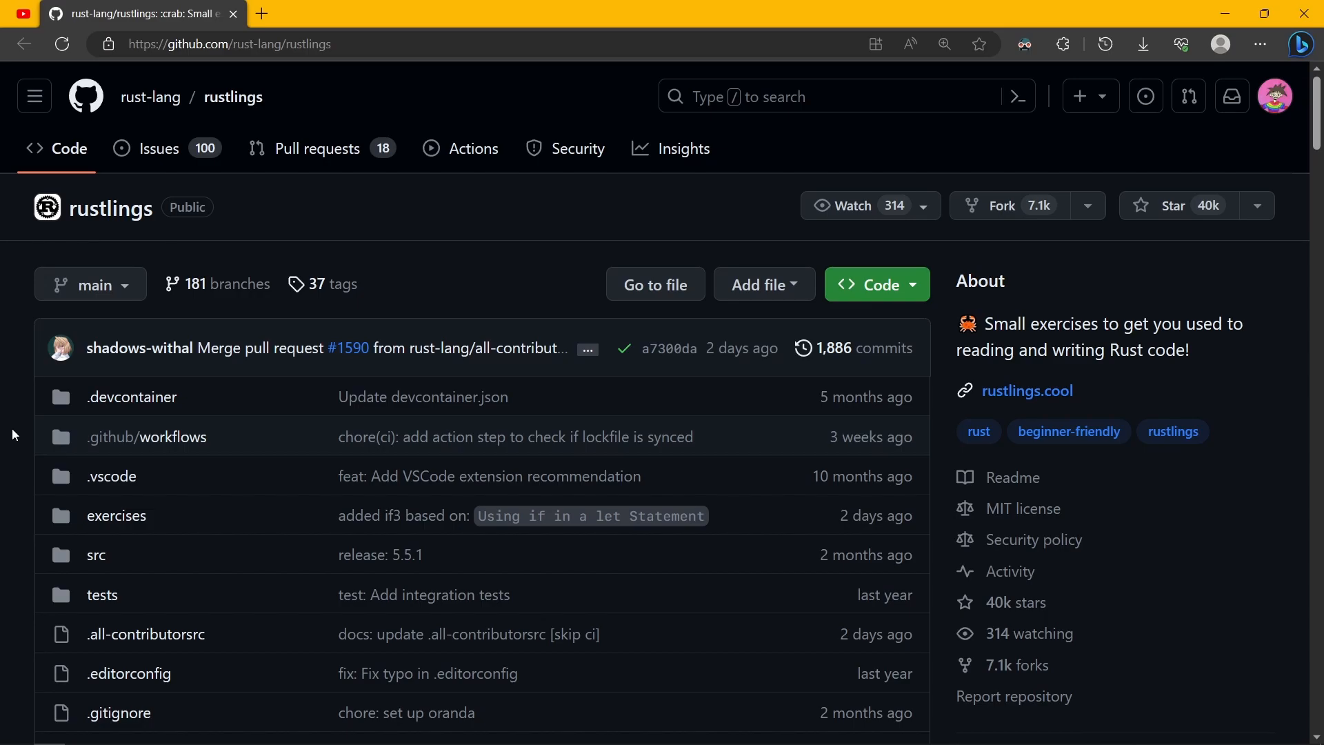
scroll(13, 434, "down", 15)
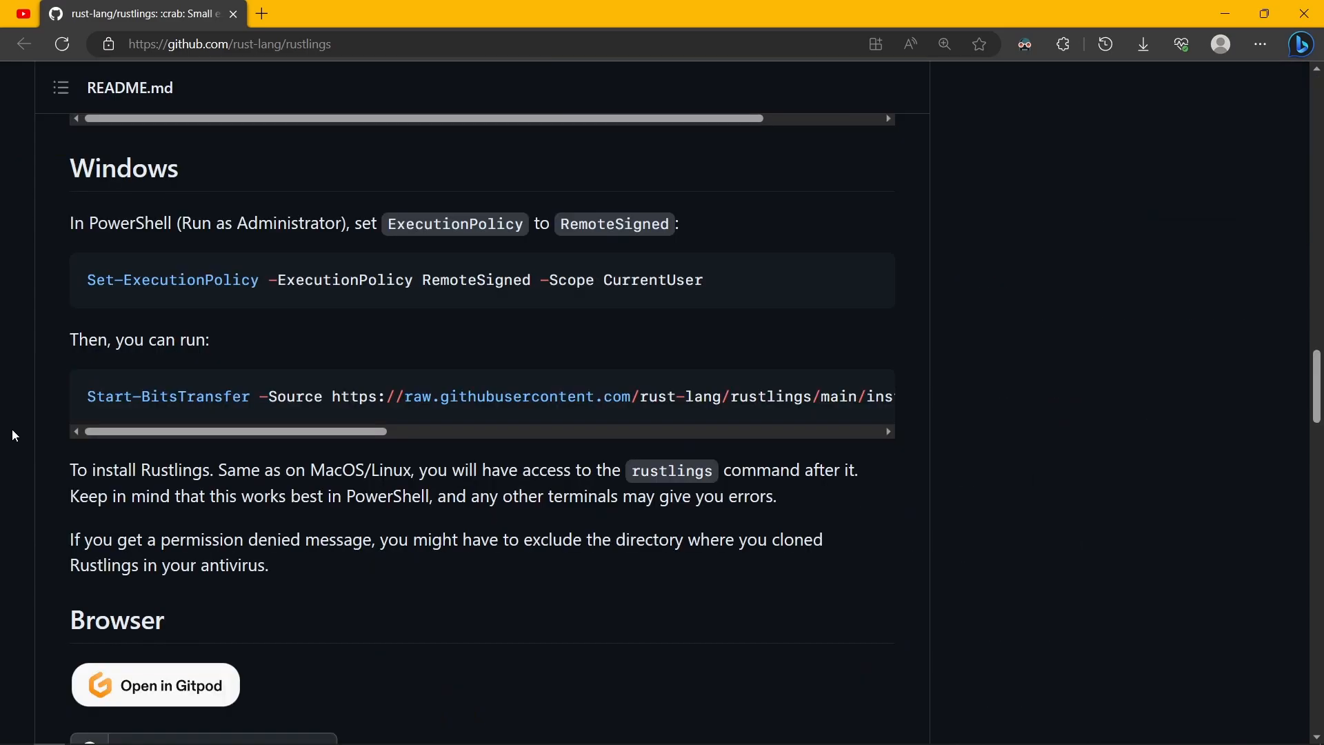
scroll(12, 434, "up", 5)
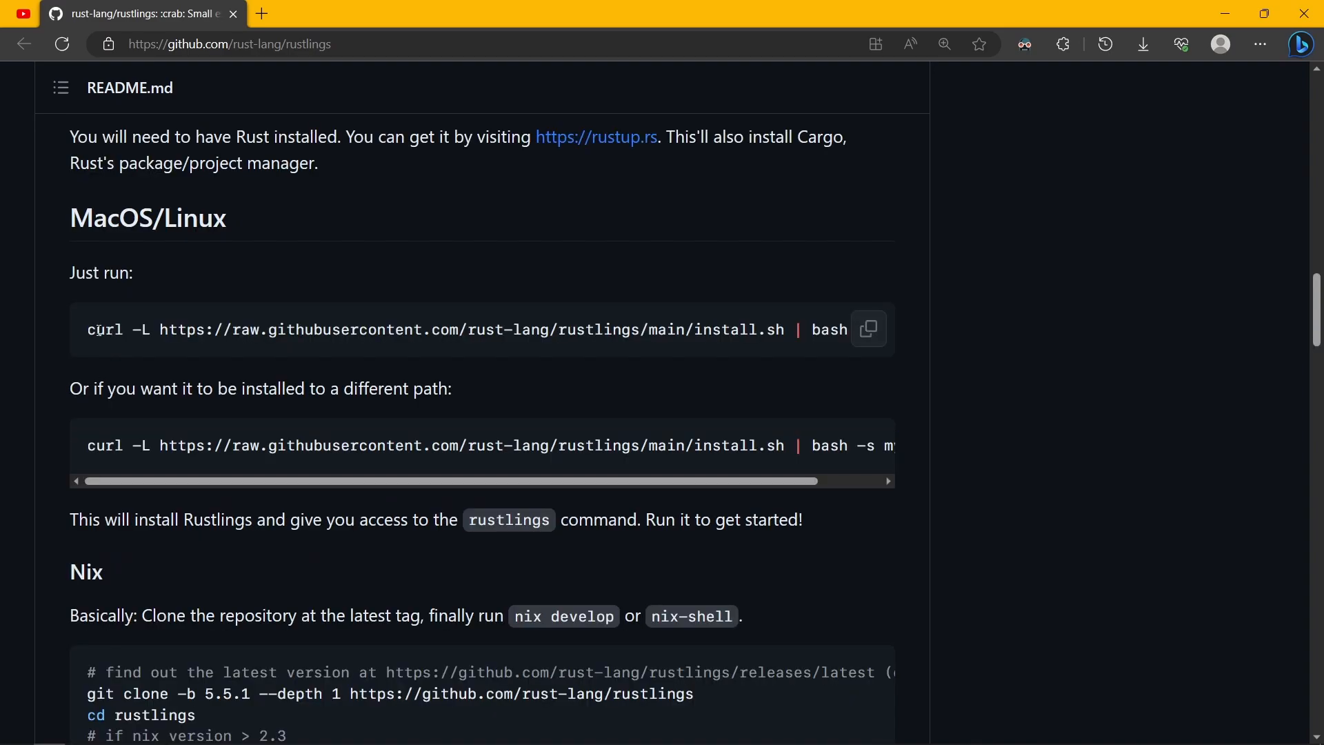
left_click_drag(85, 329, 910, 326)
key("ctrl+c")
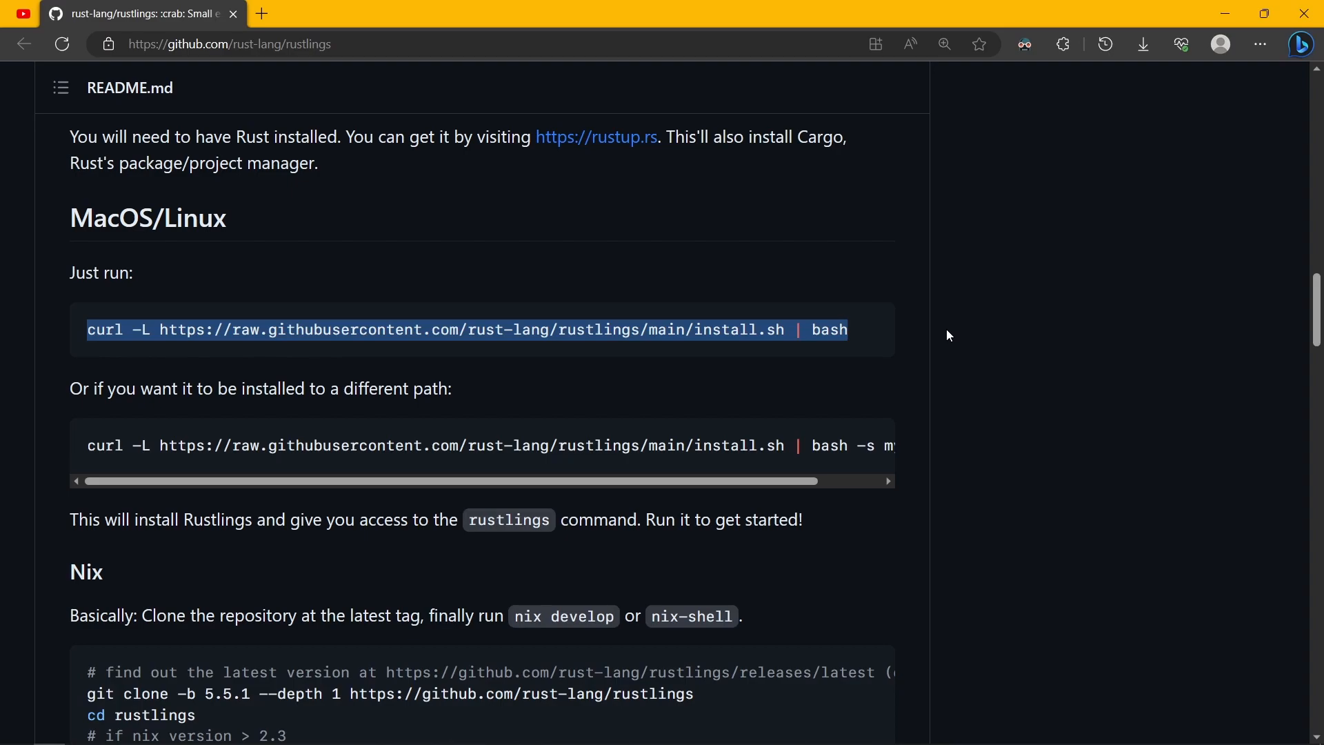
Step: Run the pasted curl install script in the terminal until Rustlings reports installation finished
key("alt+Tab")
key("ctrl+v")
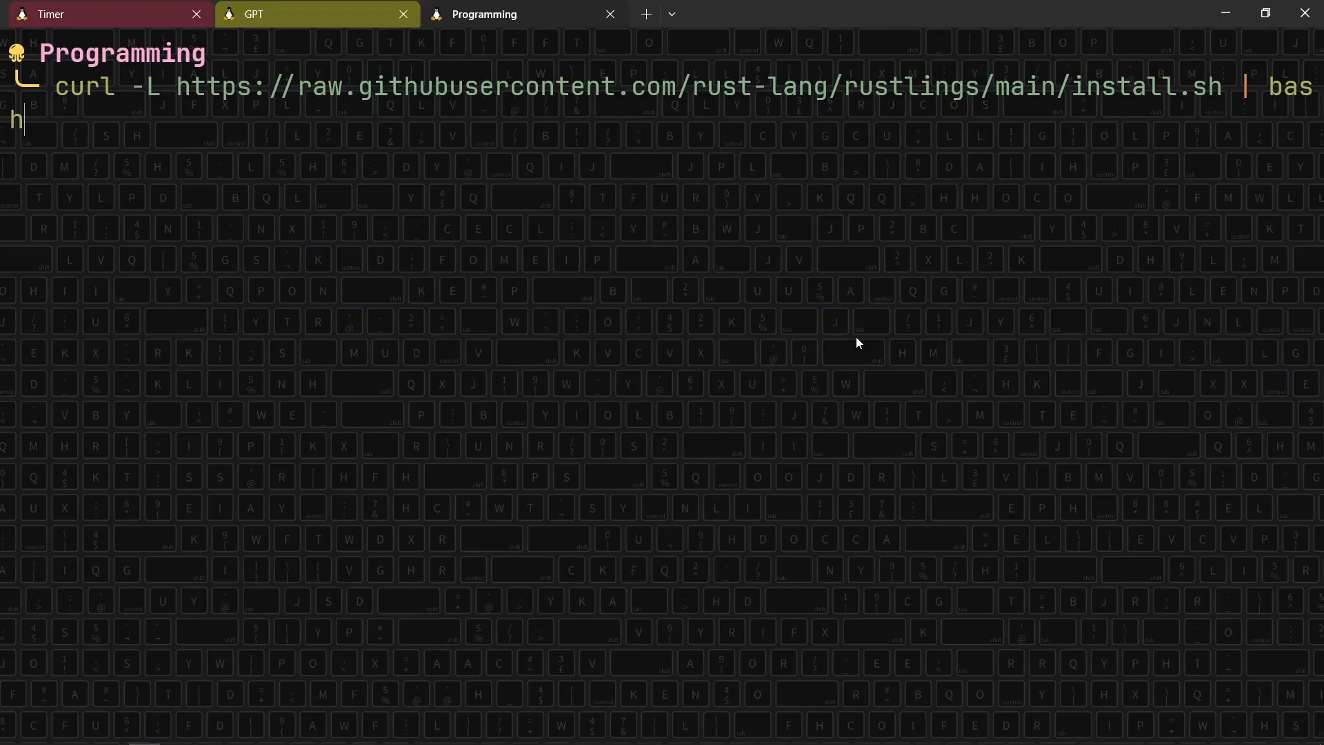
key("Return")
type("fg")
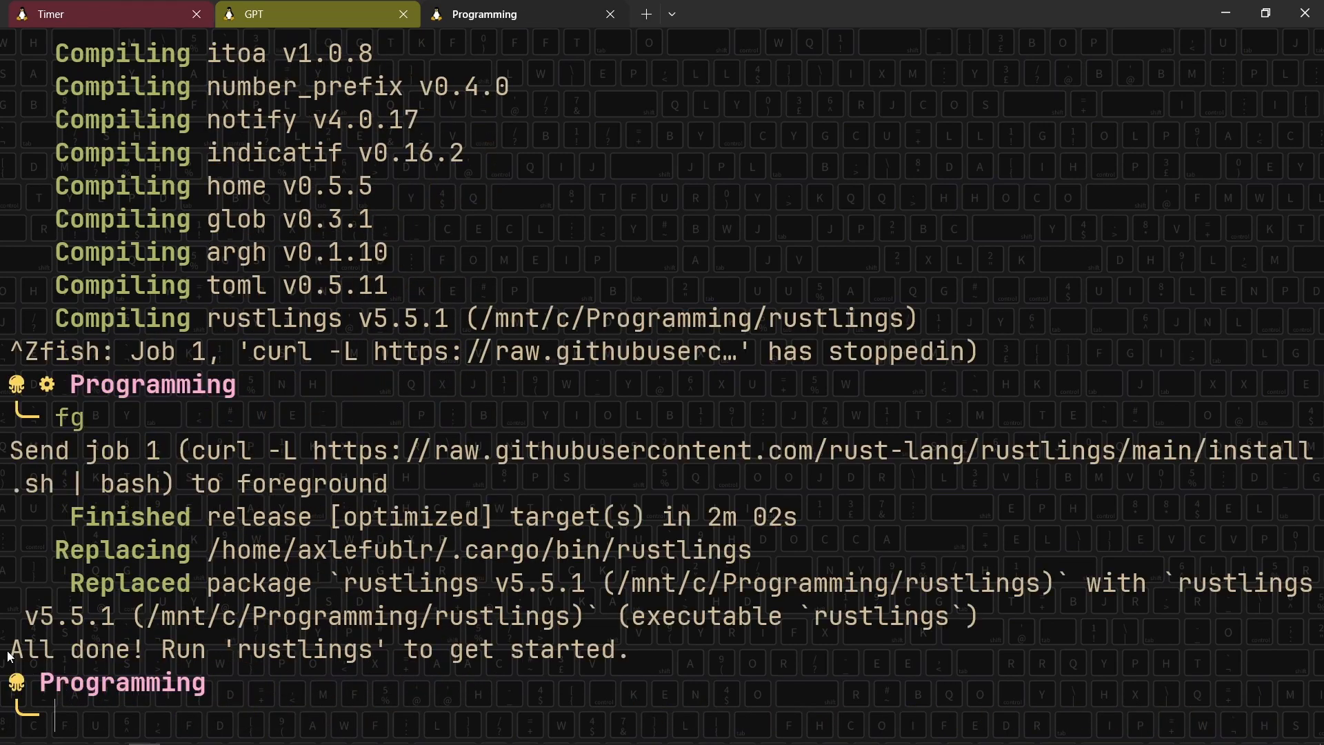
left_click_drag(11, 650, 665, 646)
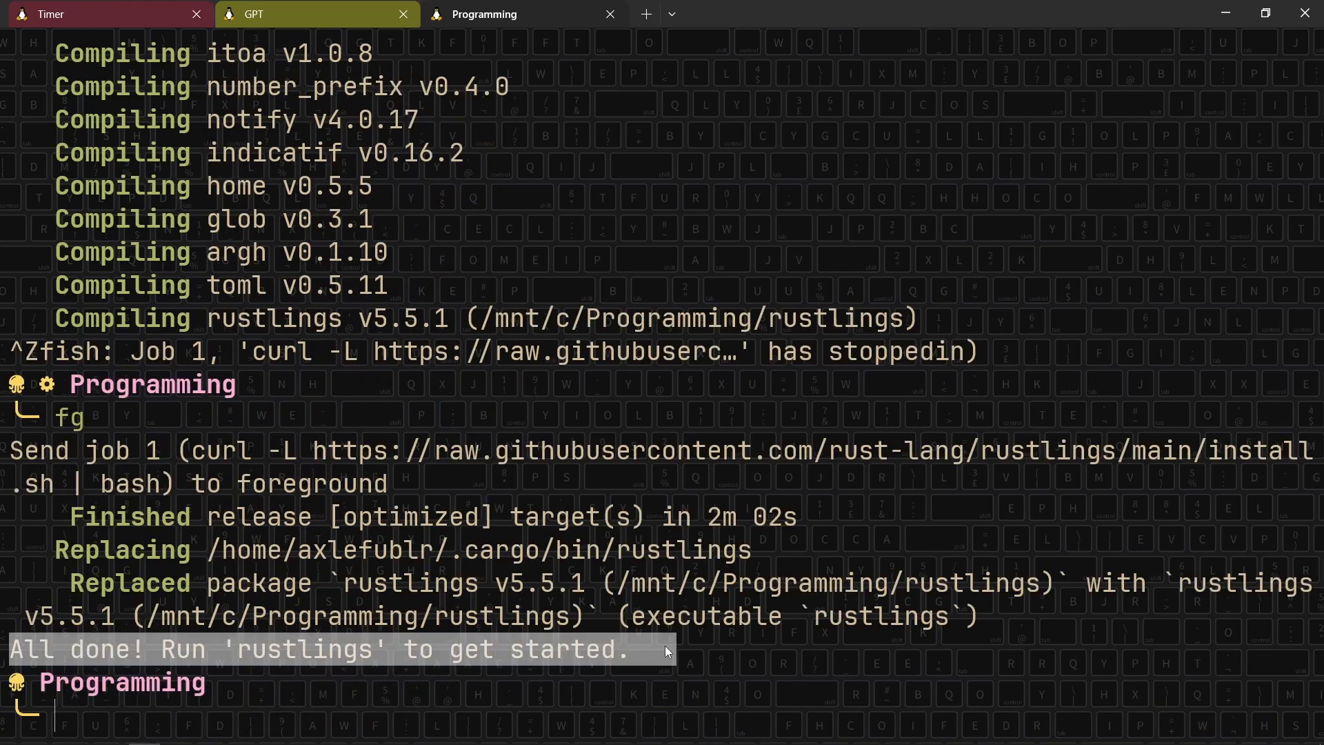
key("ctrl+c")
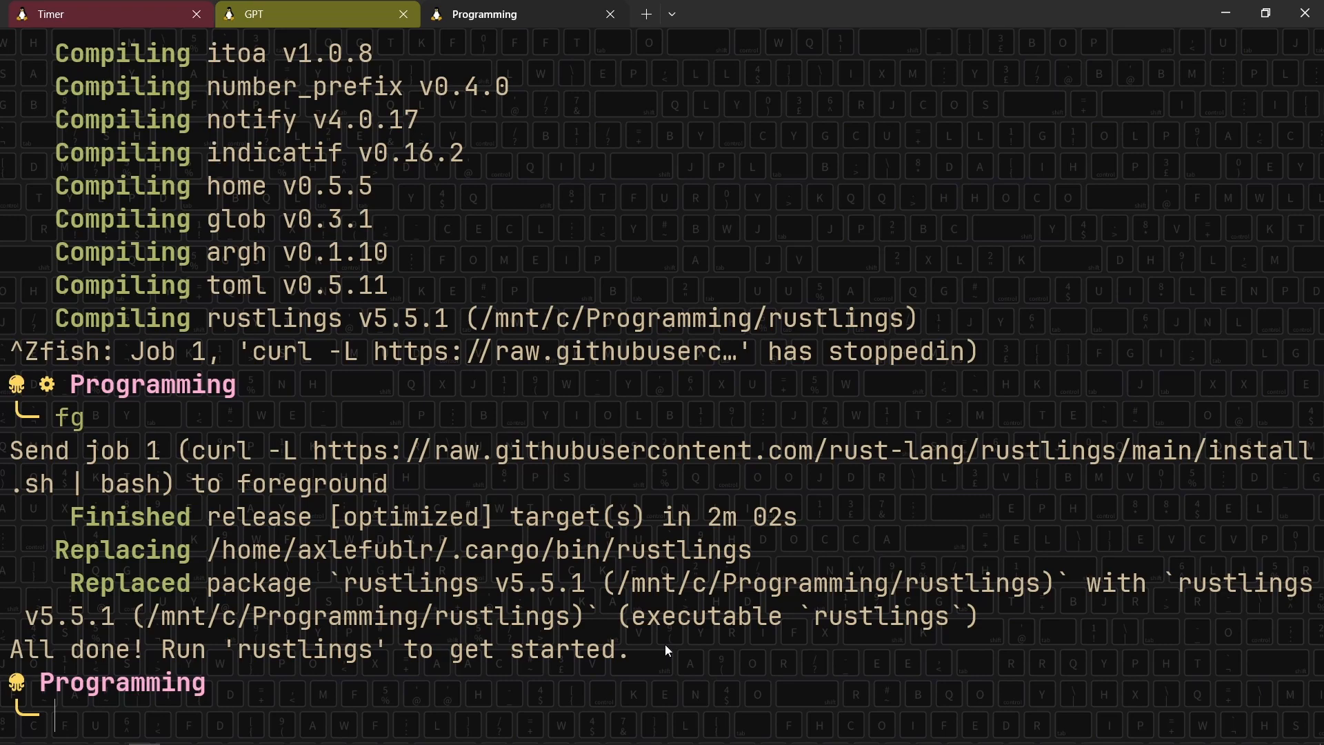
type("cl")
Step: Clear the screen, cd into rustlings, list it with ls -A, and launch code . there
key("Return")
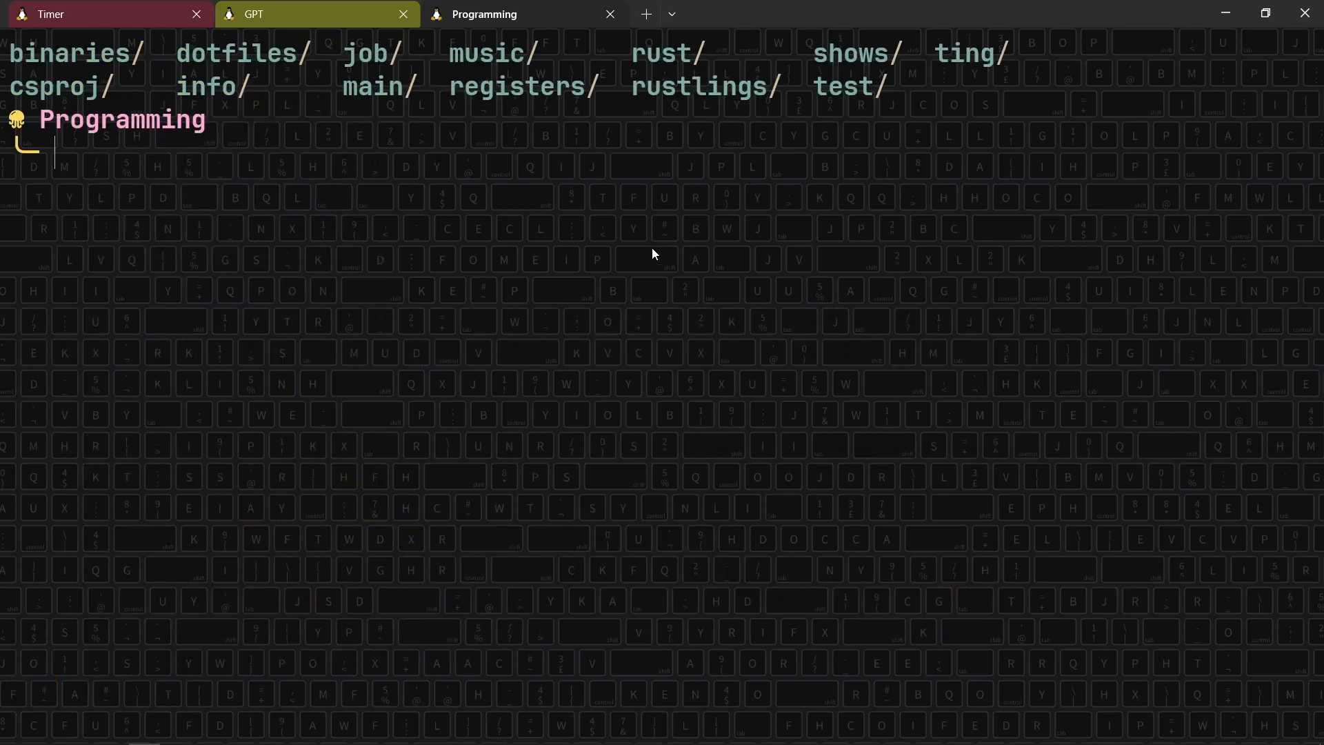
left_click_drag(635, 94, 767, 87)
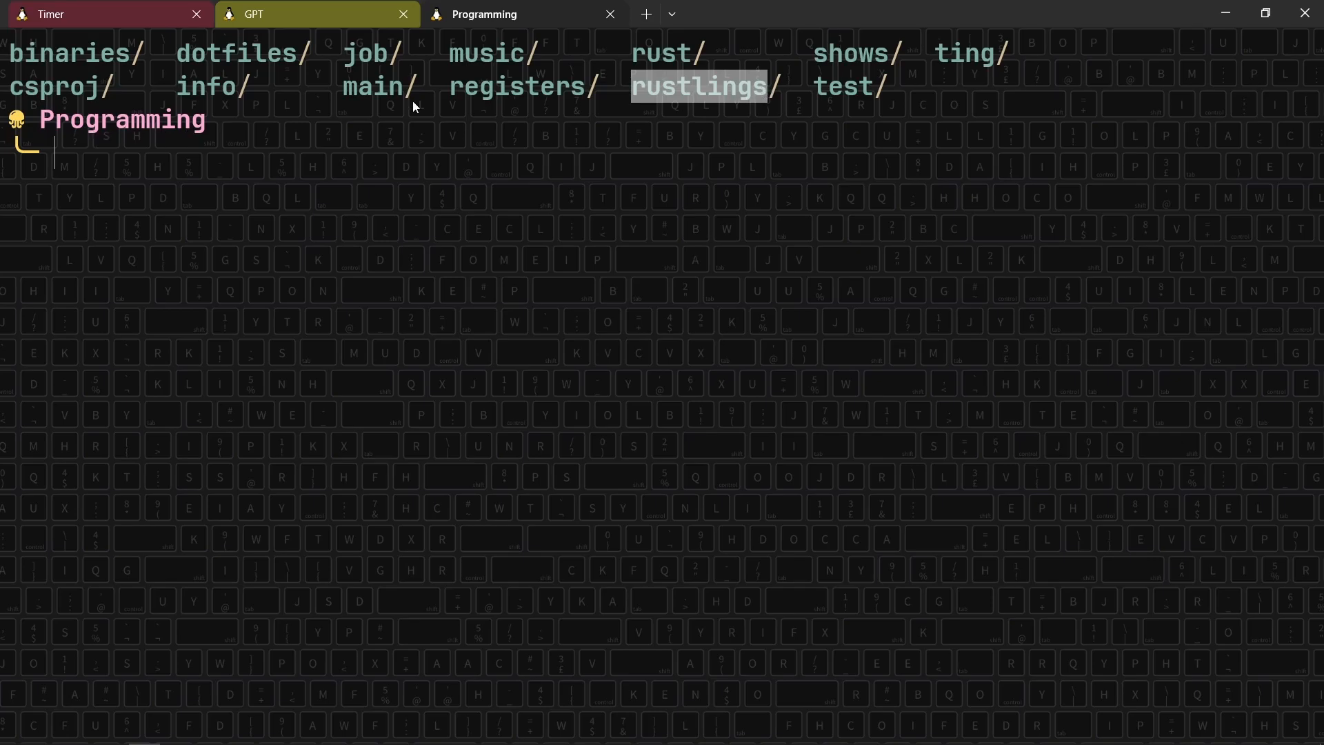
left_click(696, 85)
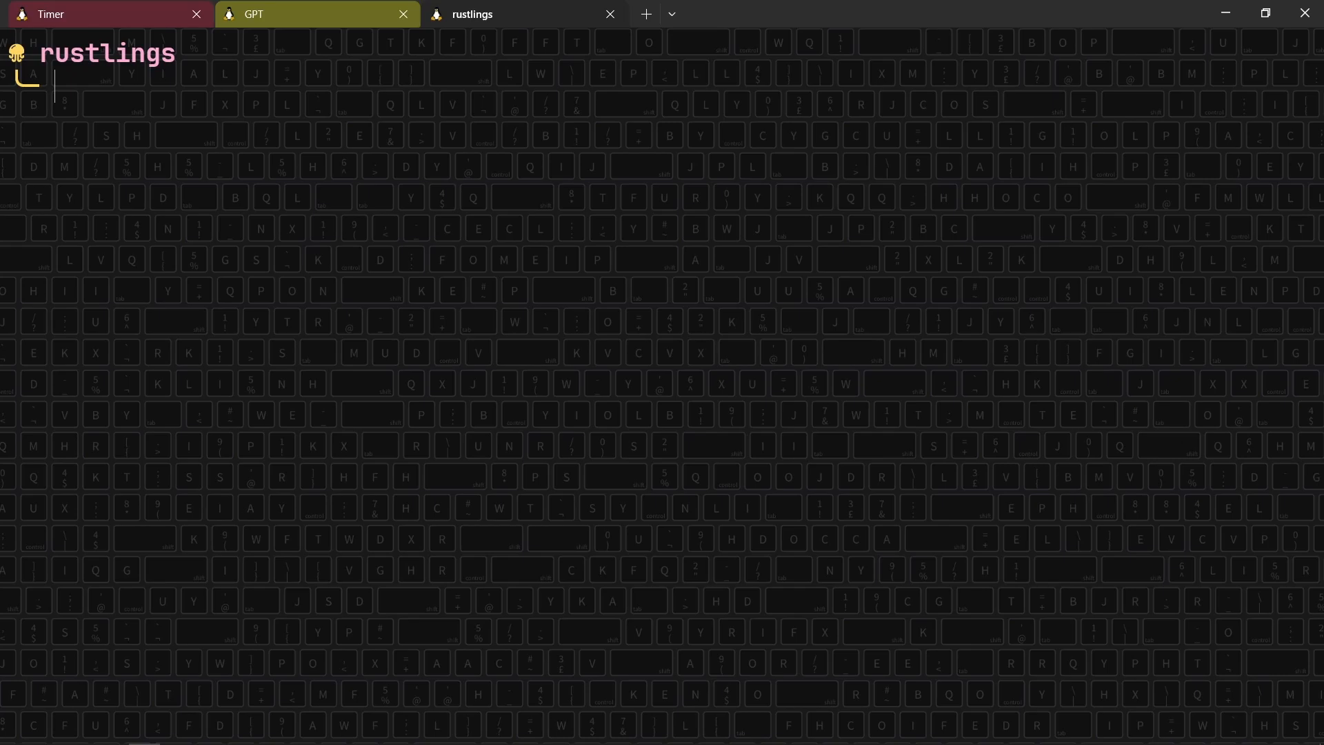
type("ls -A")
key("Return")
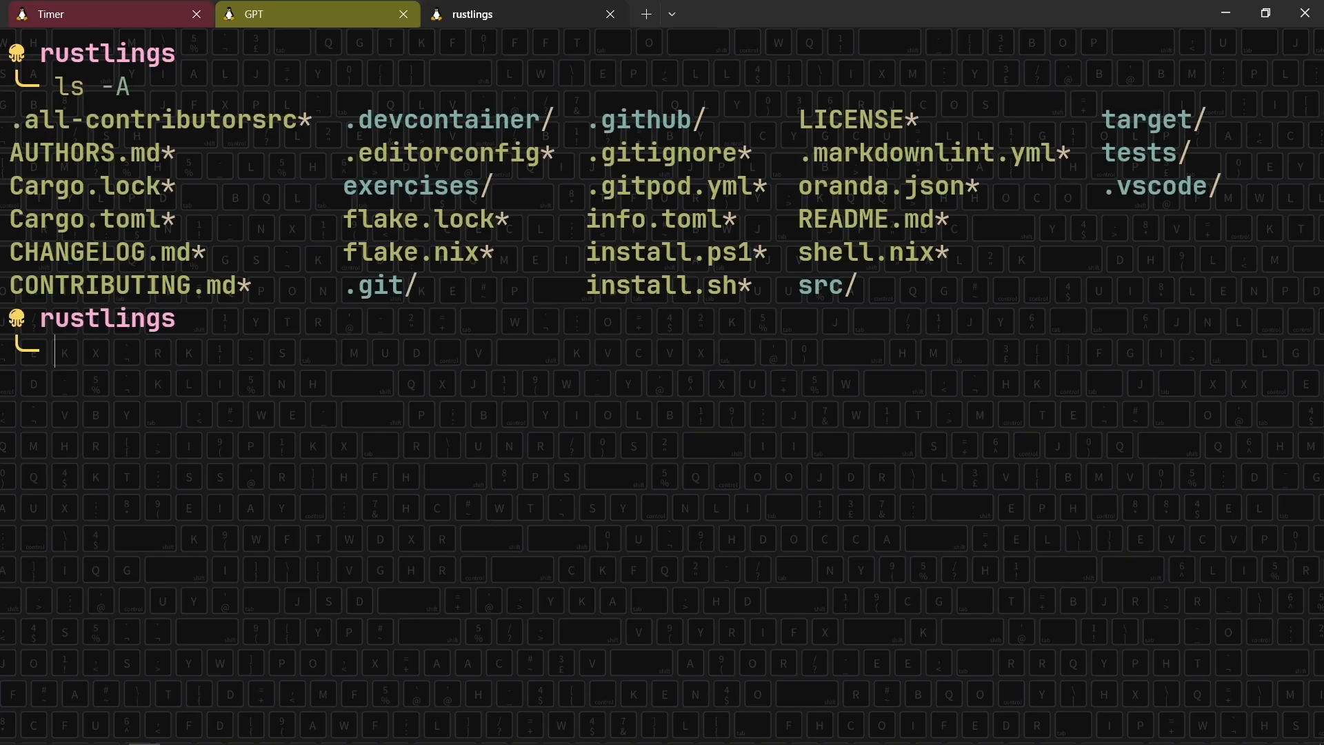
type("code .")
key("Return")
Step: Show exercises/intro/intro1.rs in the editor and undo the unfinished test print line
left_click(1174, 404)
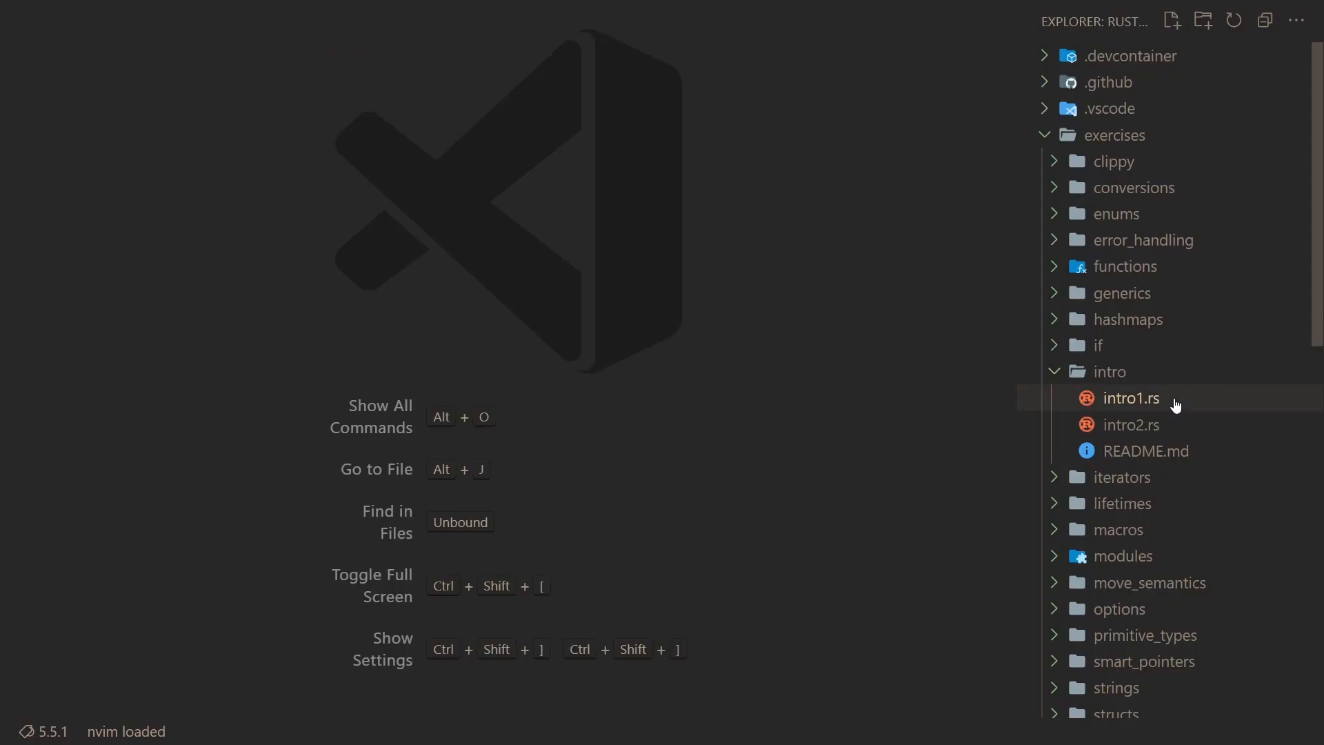
key("ctrl+shift+x")
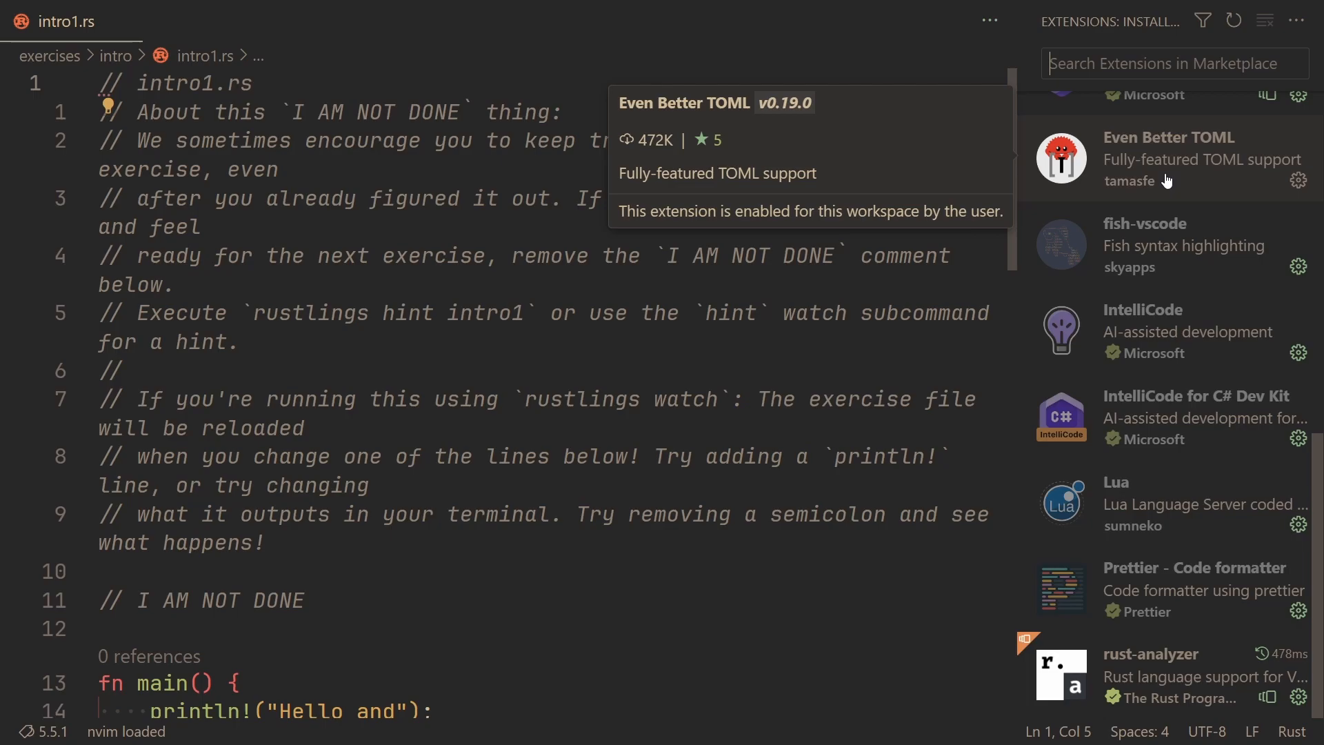
key("ctrl+b")
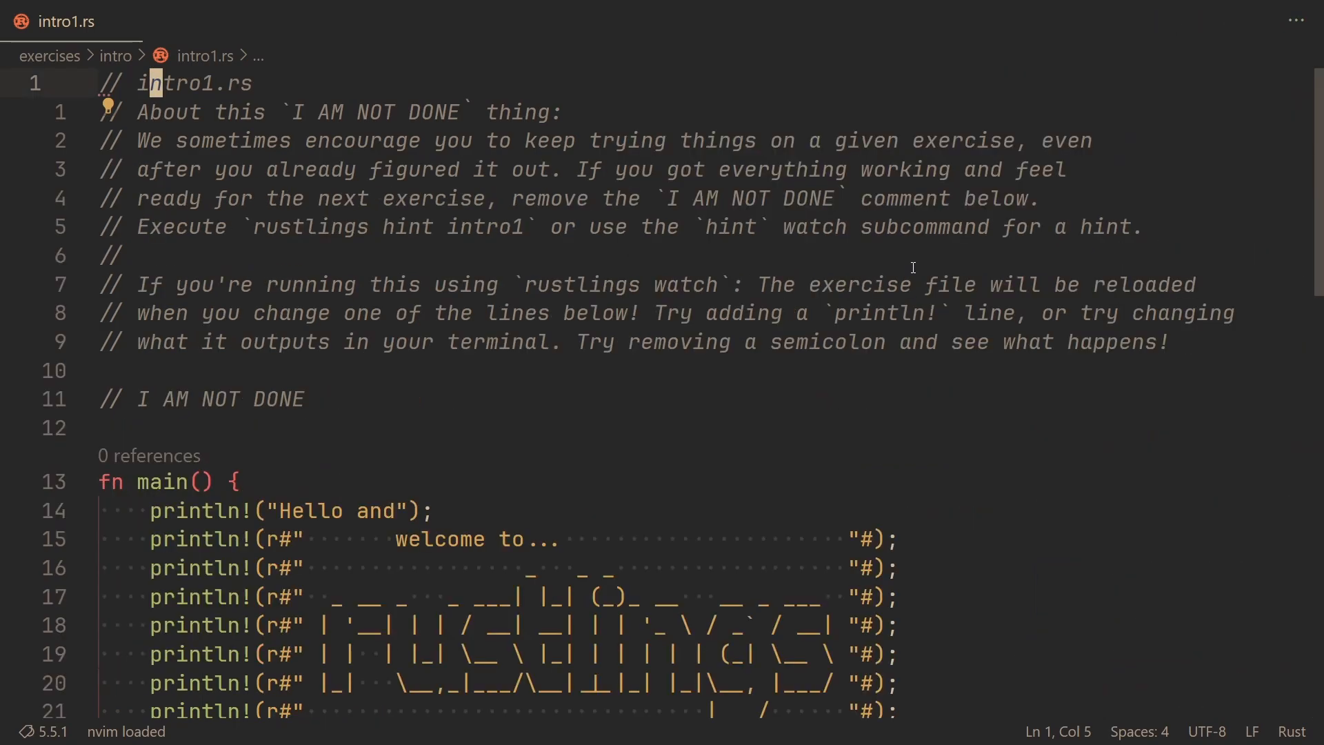
type("13j")
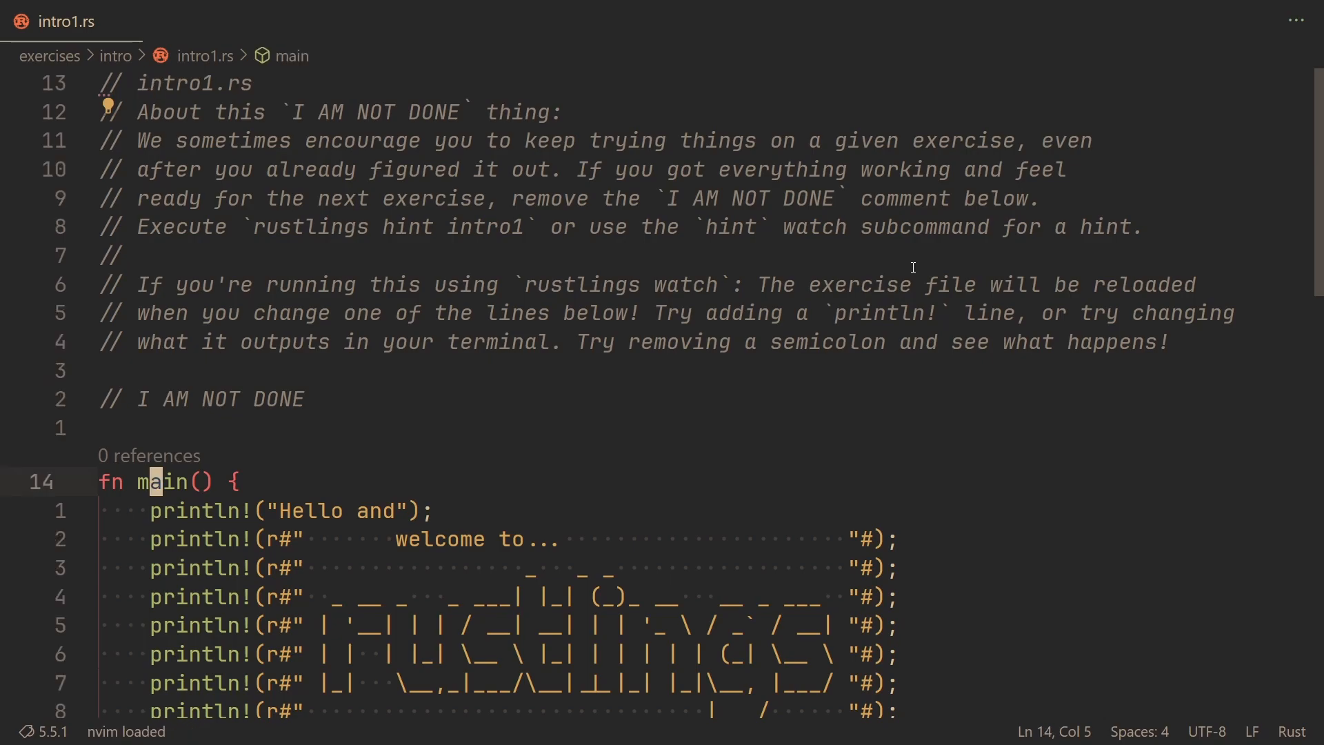
type("oprin")
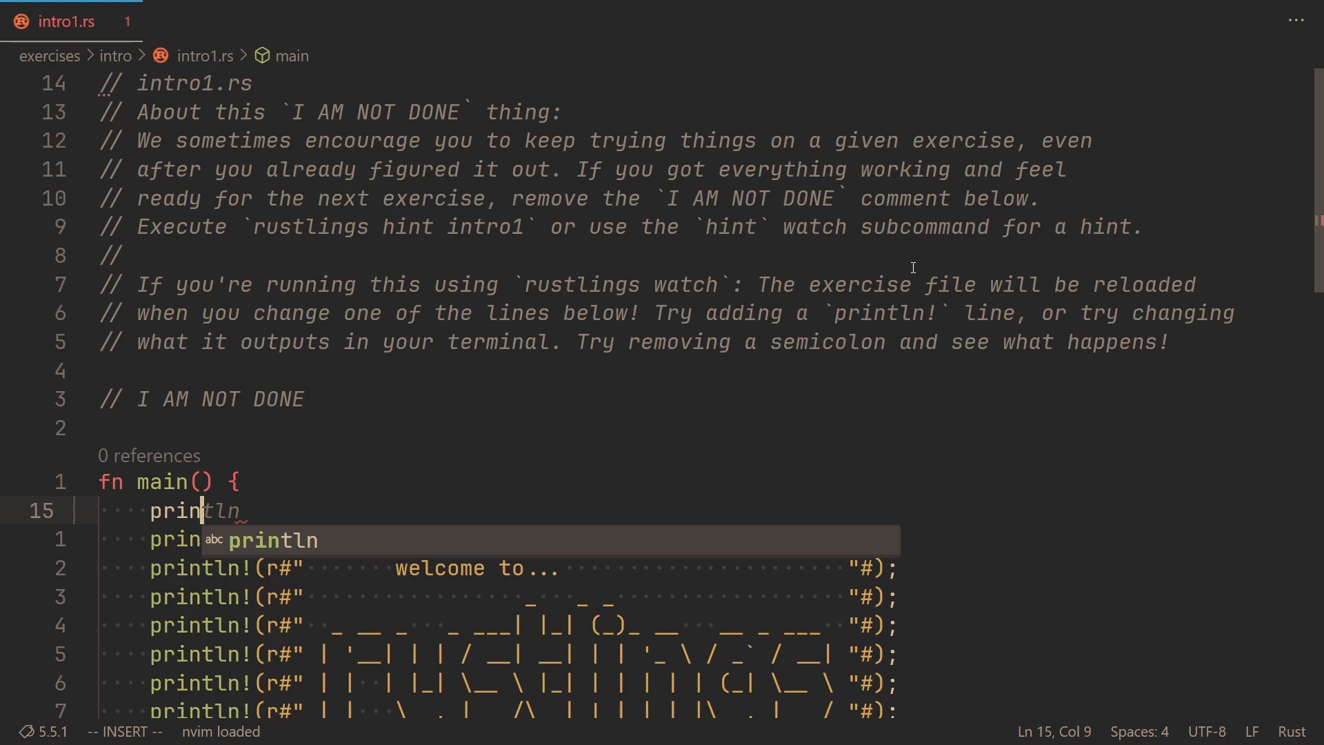
key("Escape")
key("u")
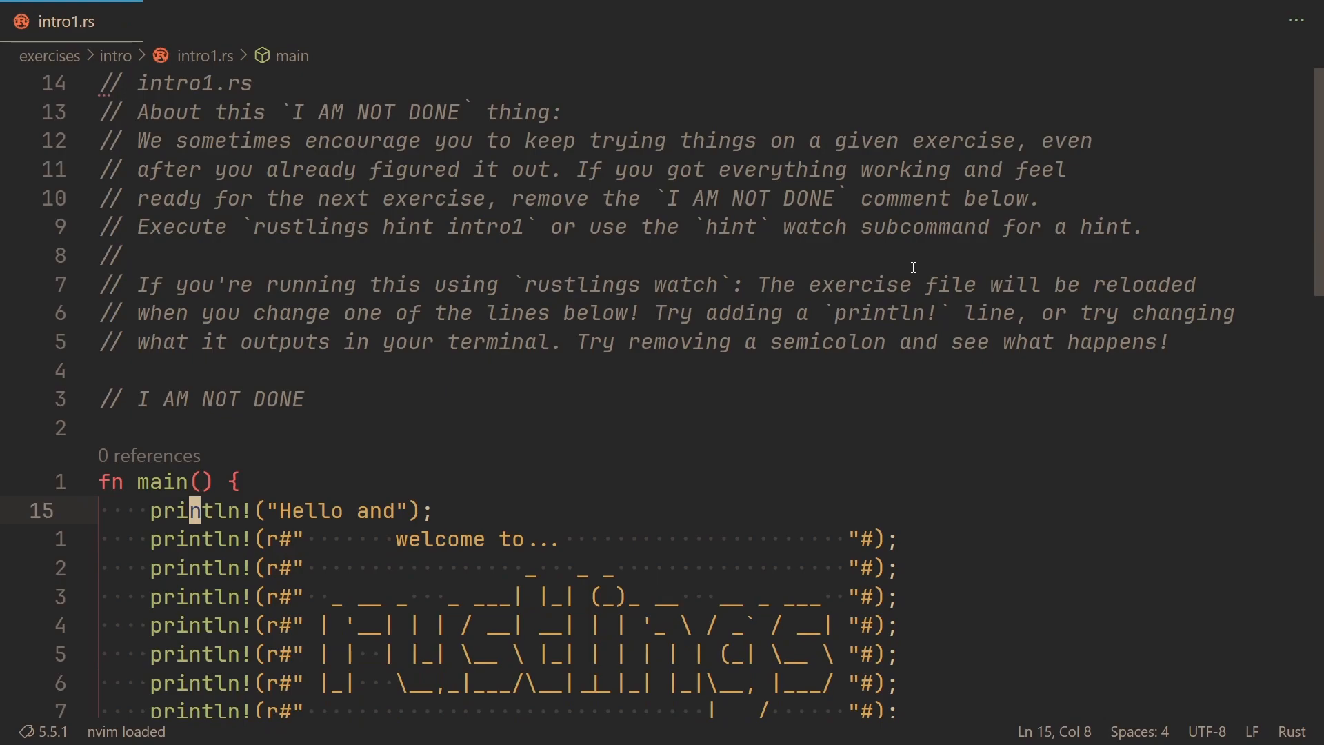
Step: Return to the terminal, then review the installed rust-analyzer extension's details
key("alt+Tab")
key("ctrl+shift+x")
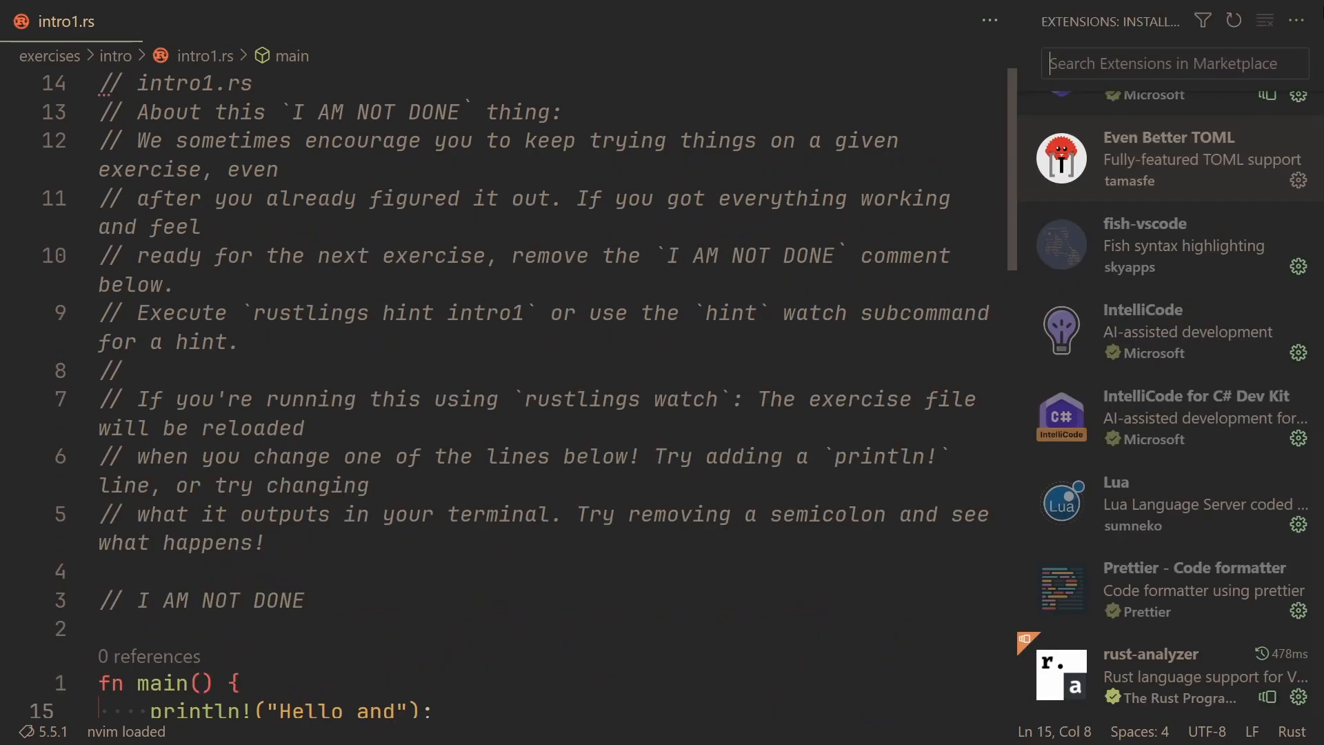
left_click(1205, 699)
type("rustlings lsp")
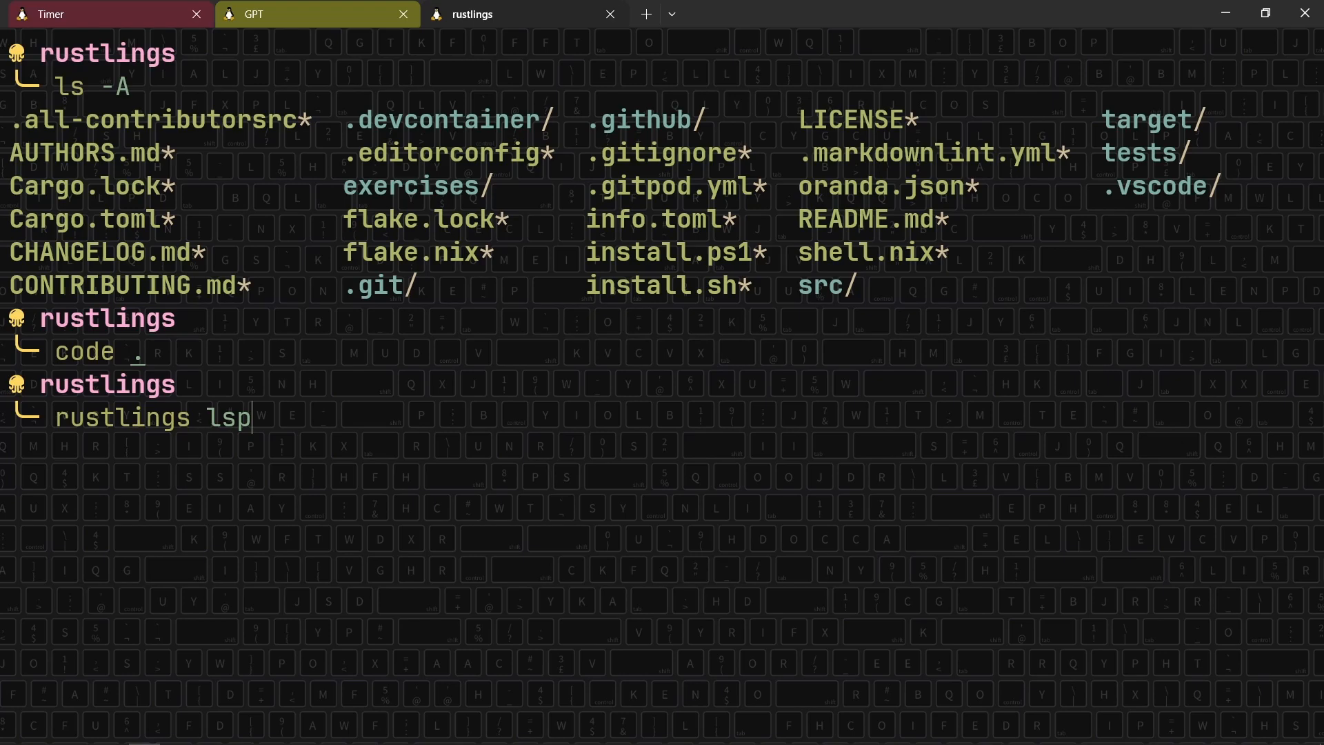
Step: Run rustlings lsp to generate rust-project.json and copy its toolchain output
key("Return")
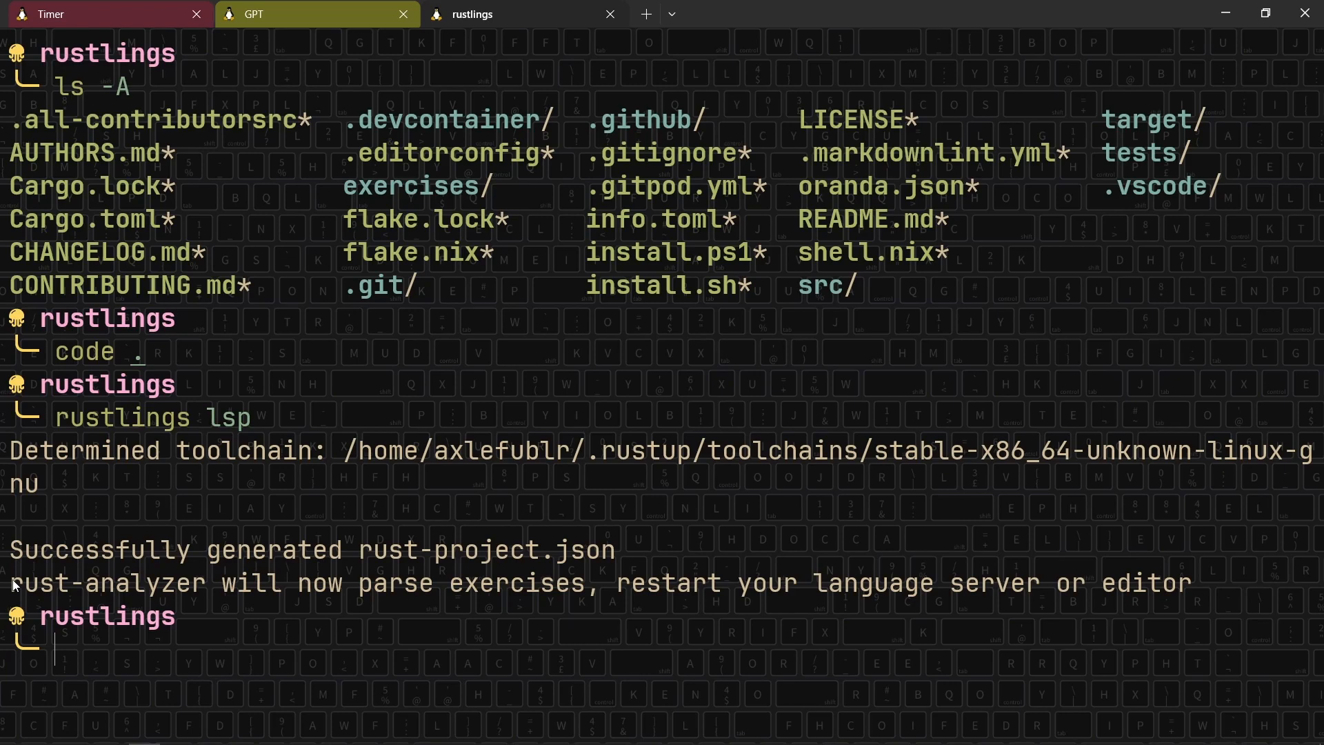
left_click_drag(346, 458, 1130, 575)
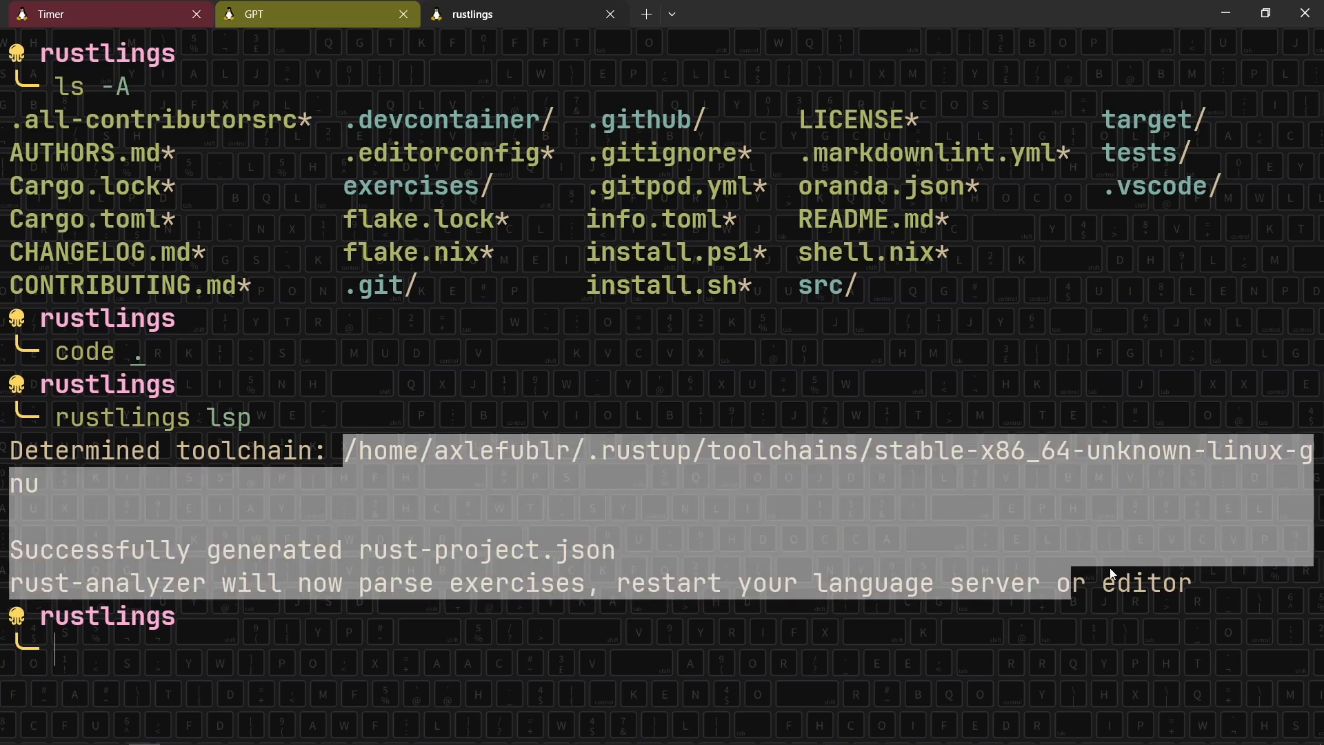
right_click(1103, 575)
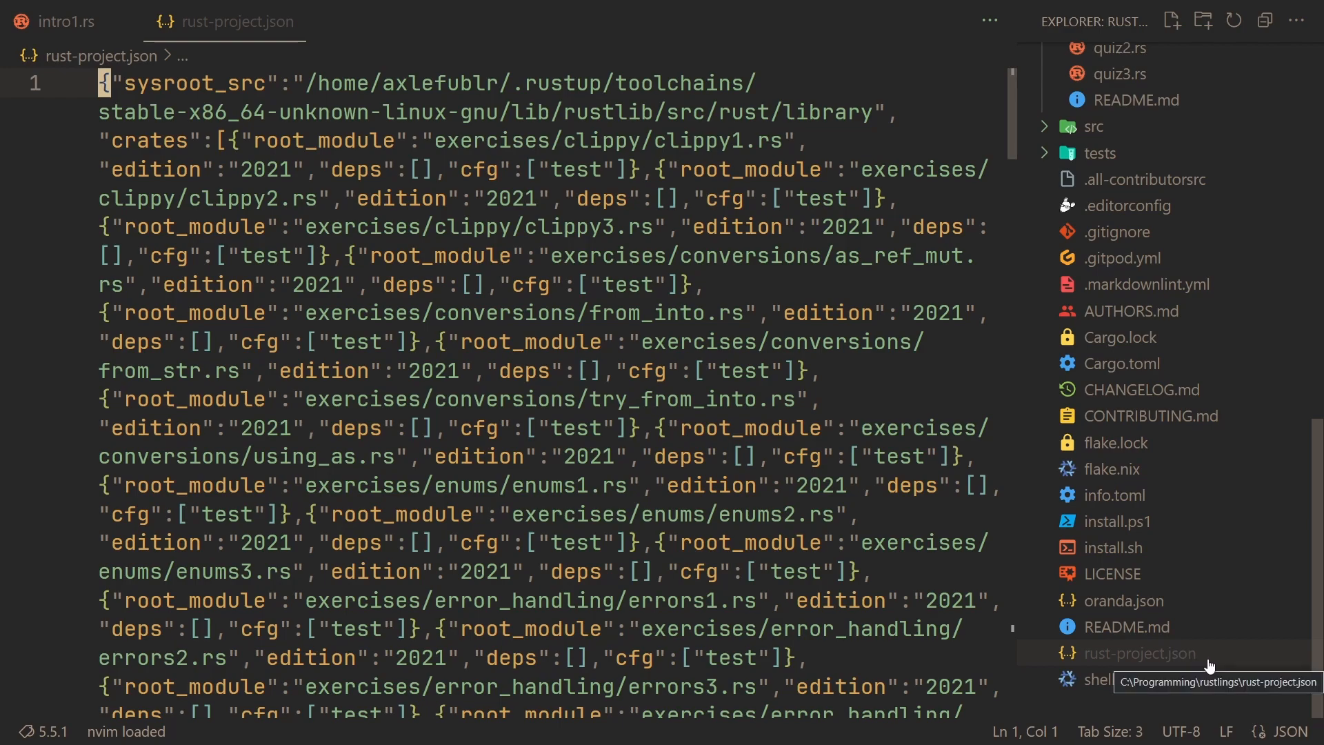
Step: Quit ranger and run code rust-project.json from the rustlings prompt, tab-completing the name
key("alt+Tab")
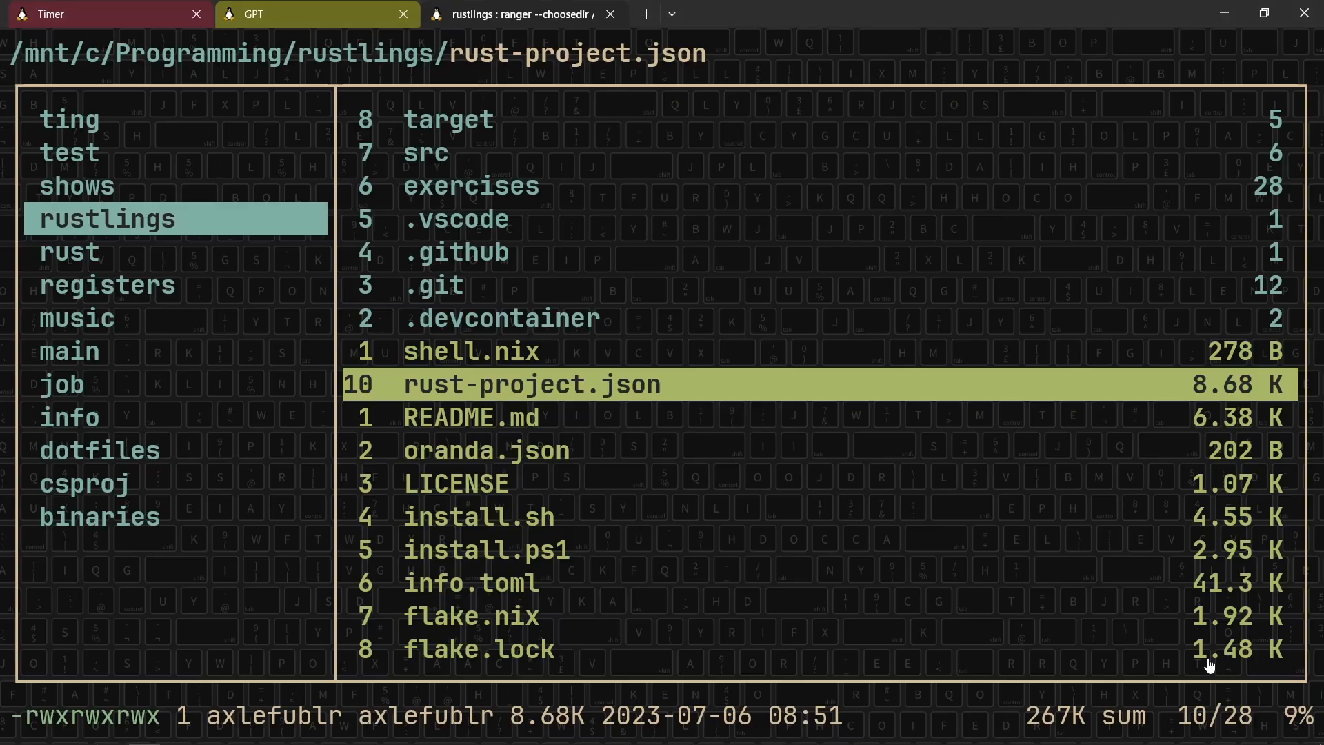
key("q")
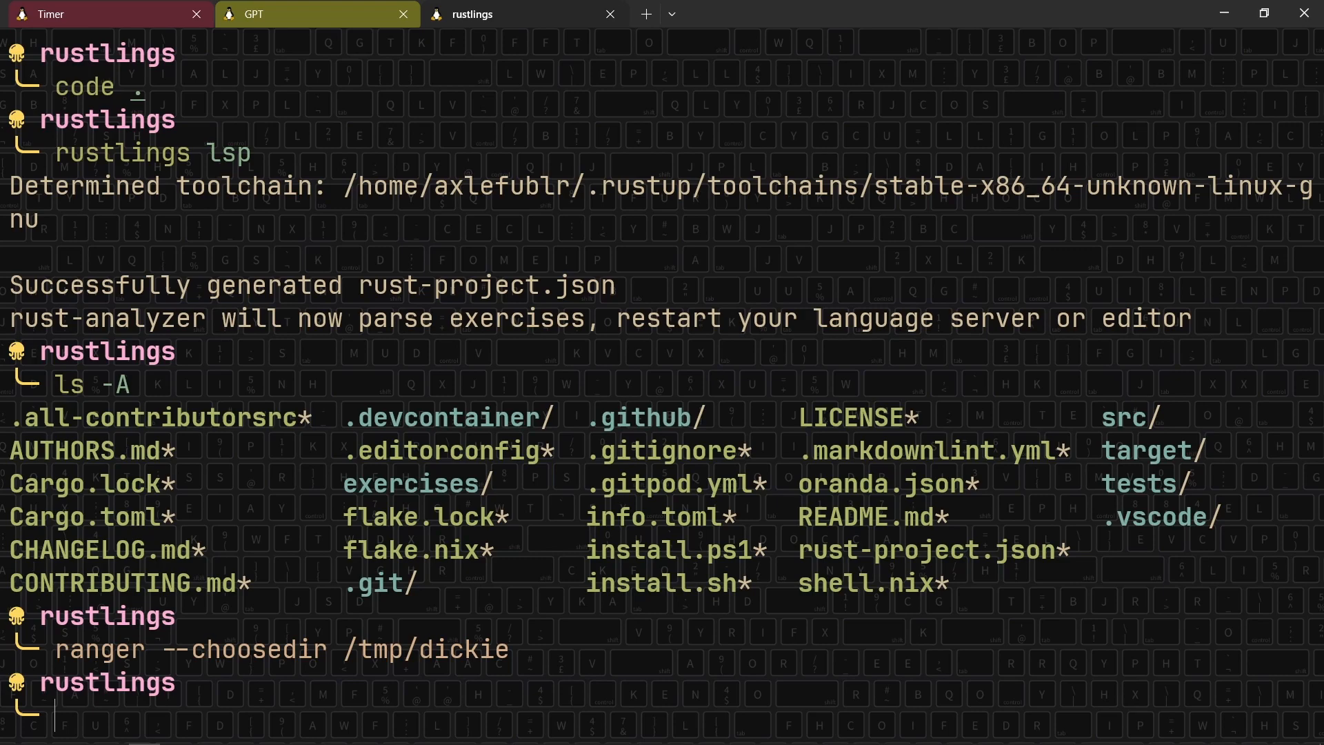
type("co")
key("BackSpace")
type("-is")
key("BackSpace")
key("BackSpace")
key("BackSpace")
type("rust-pro")
key("Tab")
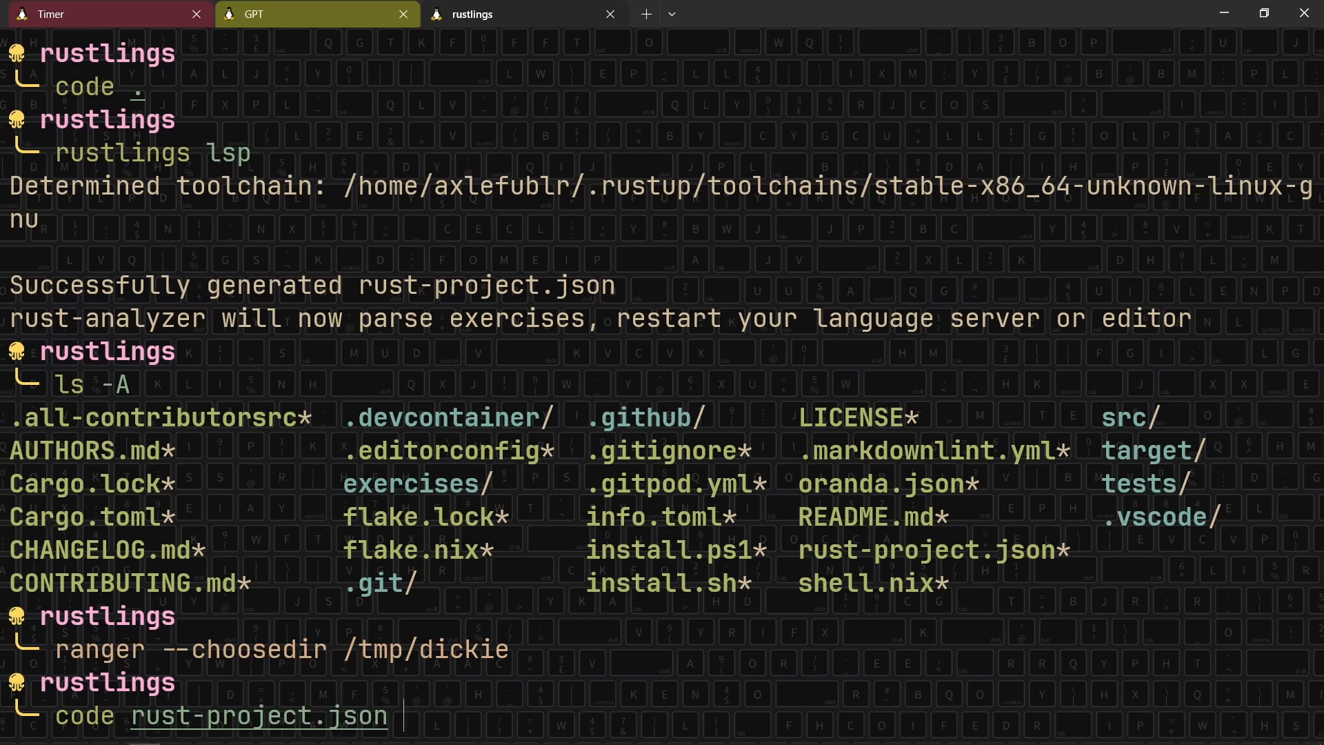
key("Return")
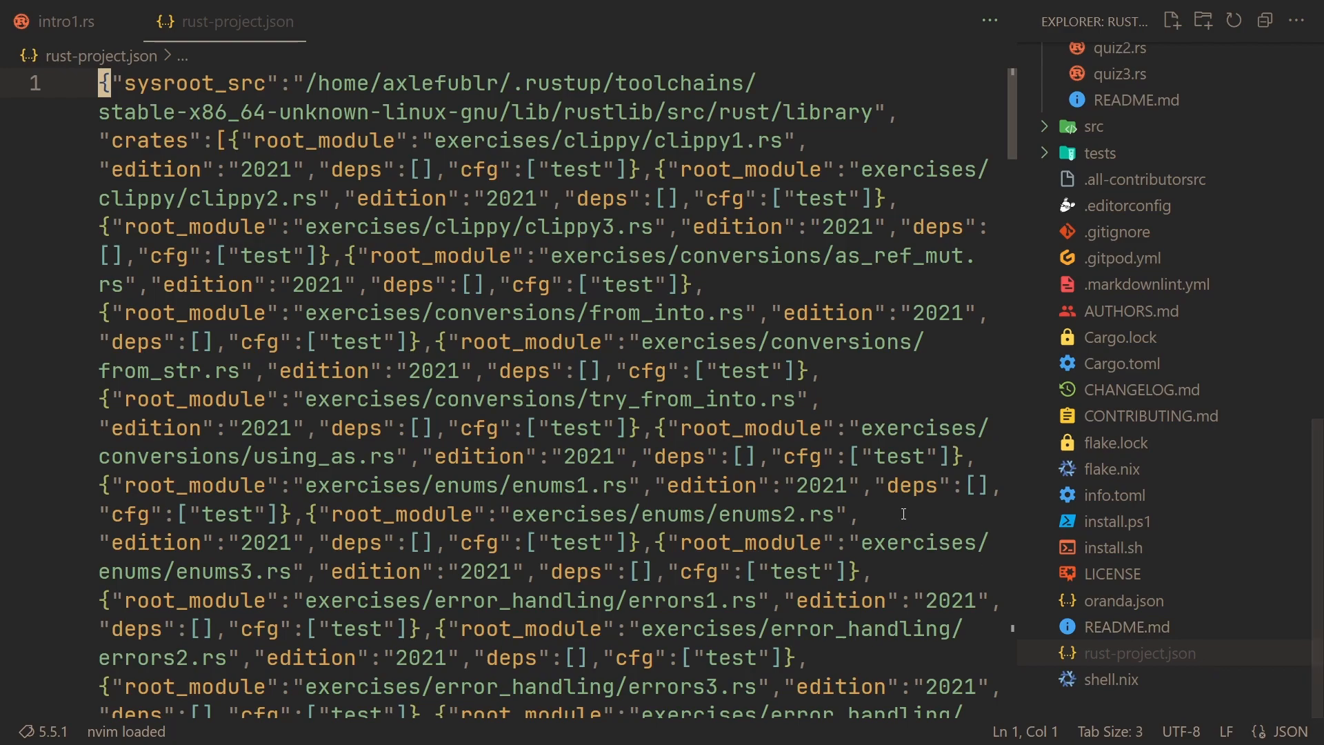
Step: Hide the sidebar, format rust-project.json, and move to the end of the sysroot_src line
key("ctrl+b")
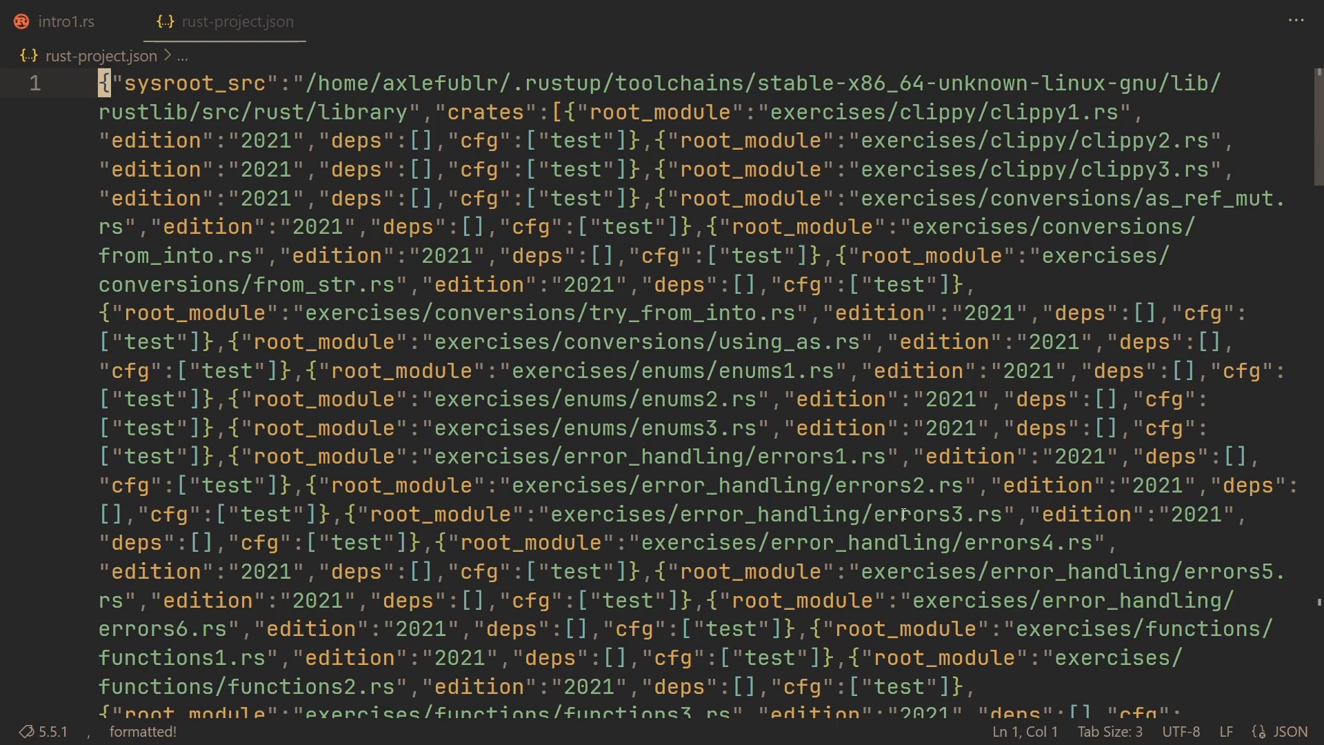
key("shift+alt+f")
key("Escape")
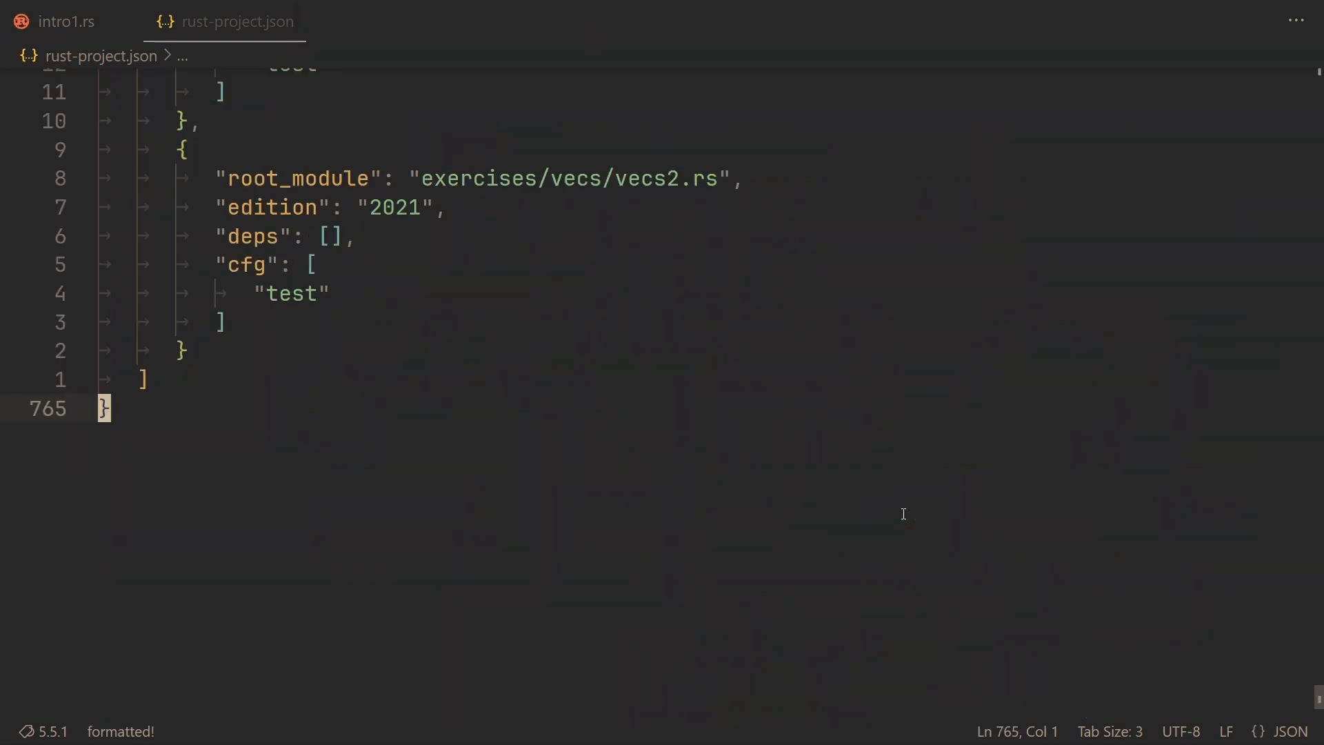
key("g")
key("g")
key("j")
key("dollar")
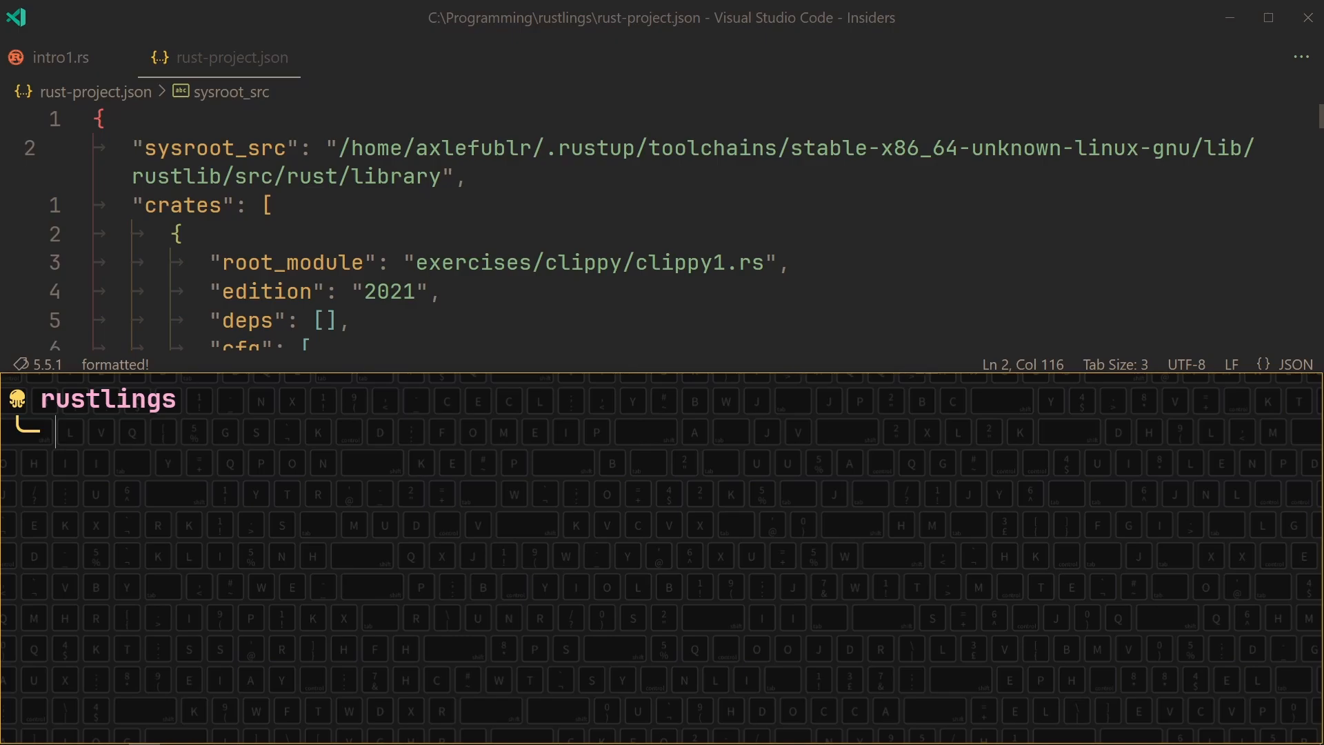
type("rean")
Step: Launch ranger and browse up through the drive into the Windows user's home folder
key("BackSpace")
key("BackSpace")
key("BackSpace")
key("BackSpace")
type("ranger")
key("Return")
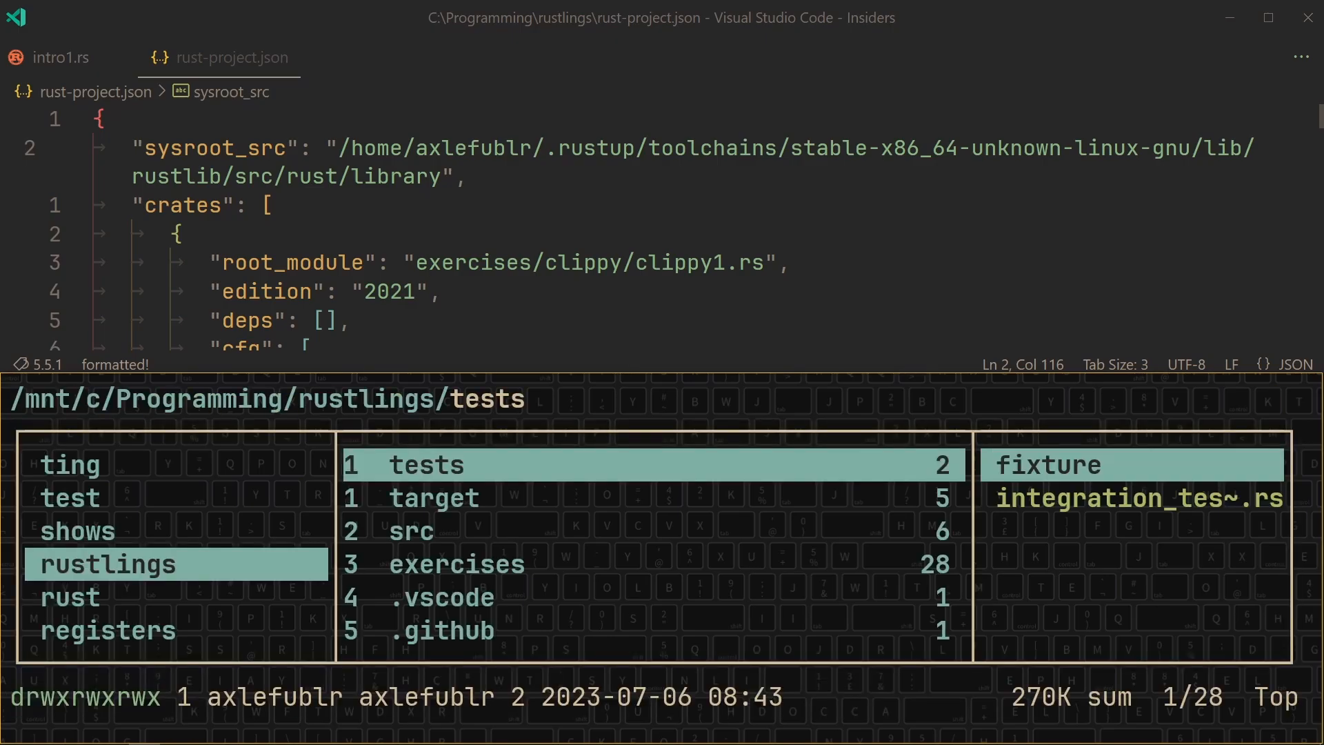
key("h")
key("h")
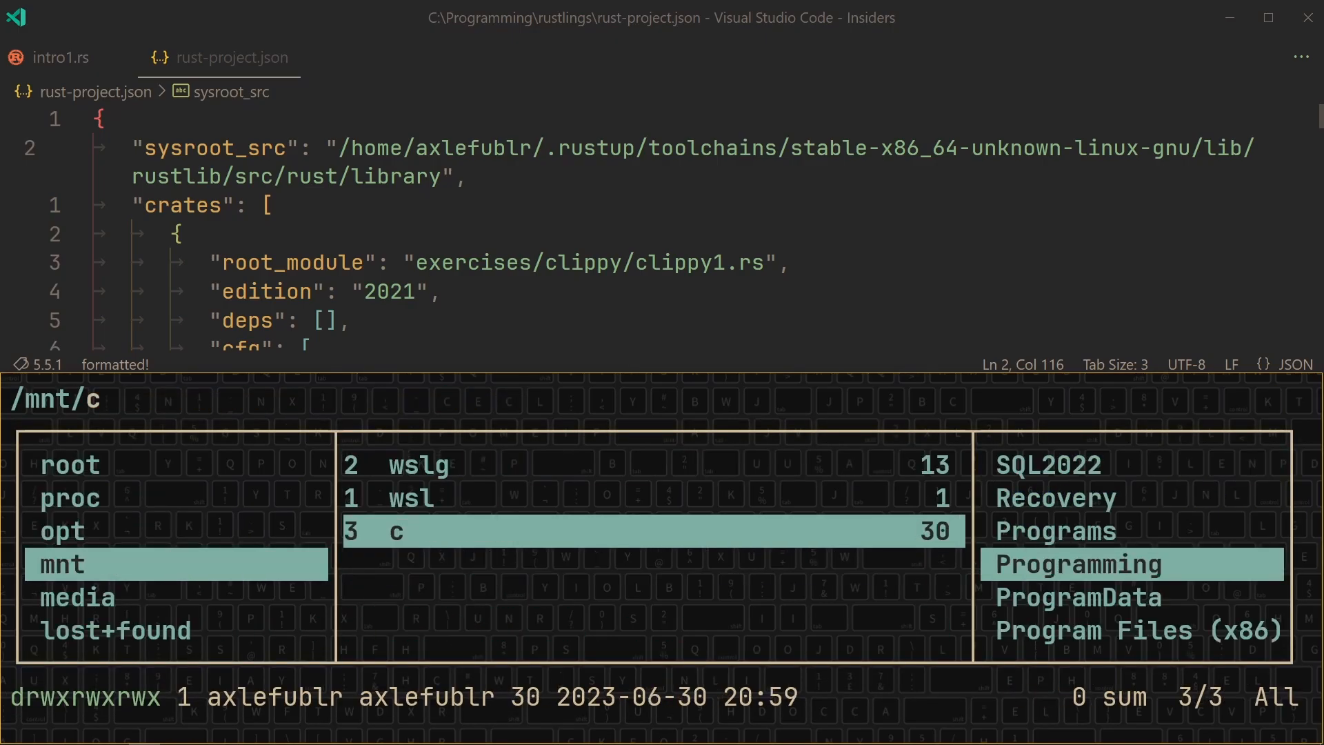
key("l")
key("f")
key("u")
key(";")
key("l")
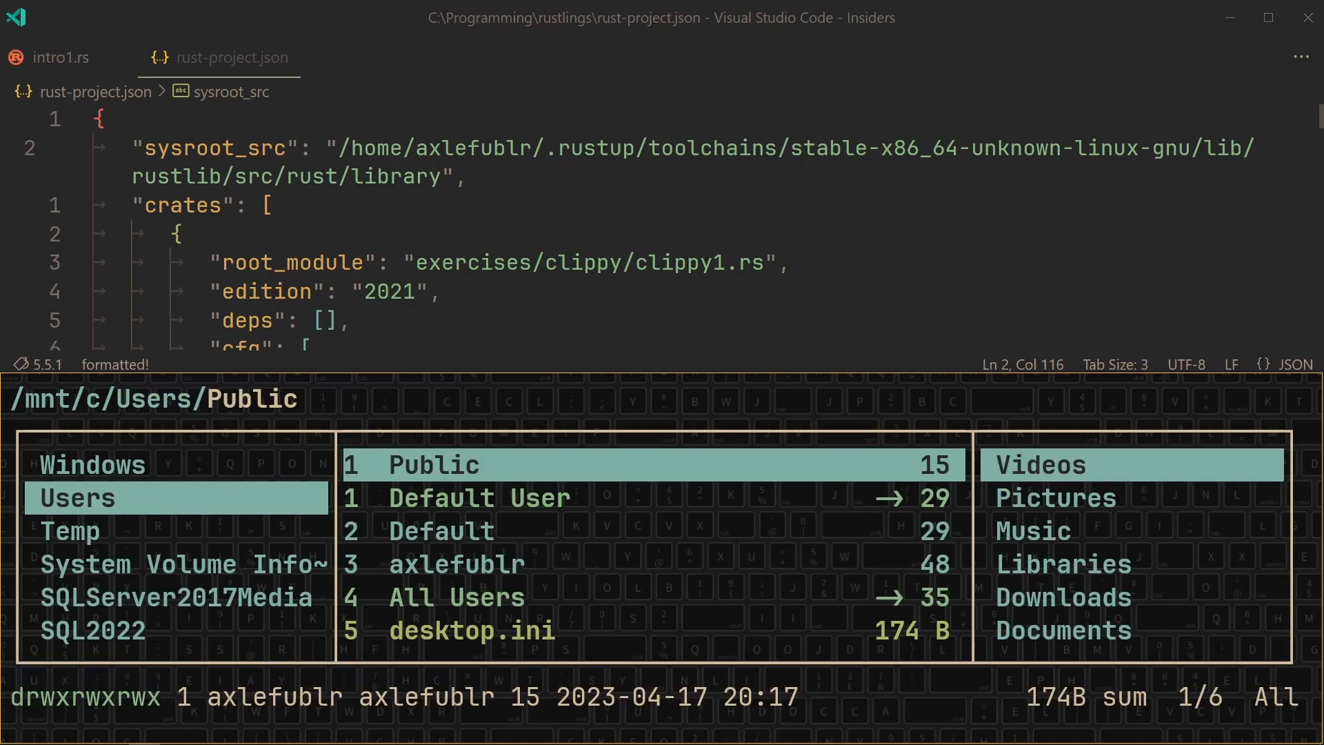
key("j")
key("j")
key("j")
key("l")
Step: Descend into .rustup/toolchains/stable-x86_64-pc-windows-msvc/lib/rustlib/src/rust/library
key("f")
key("c")
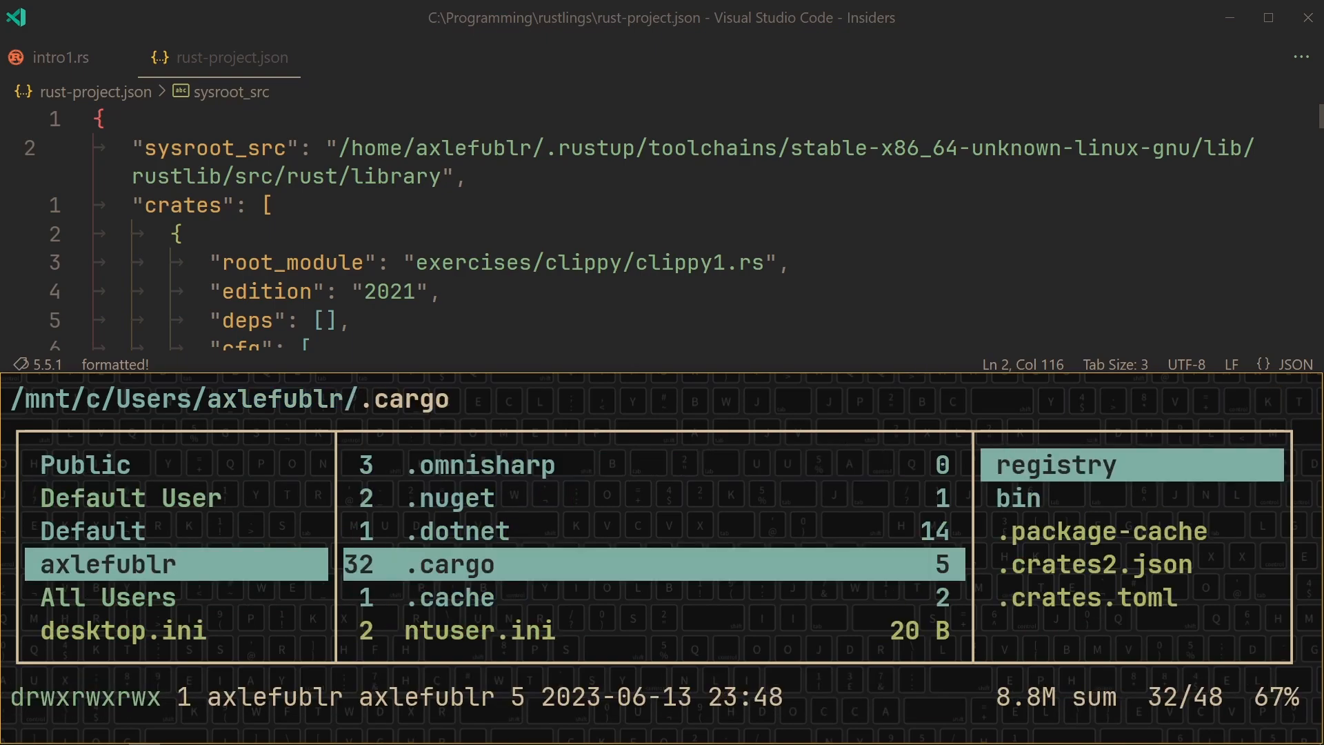
key("k")
key("k")
key("k")
key("l")
key("l")
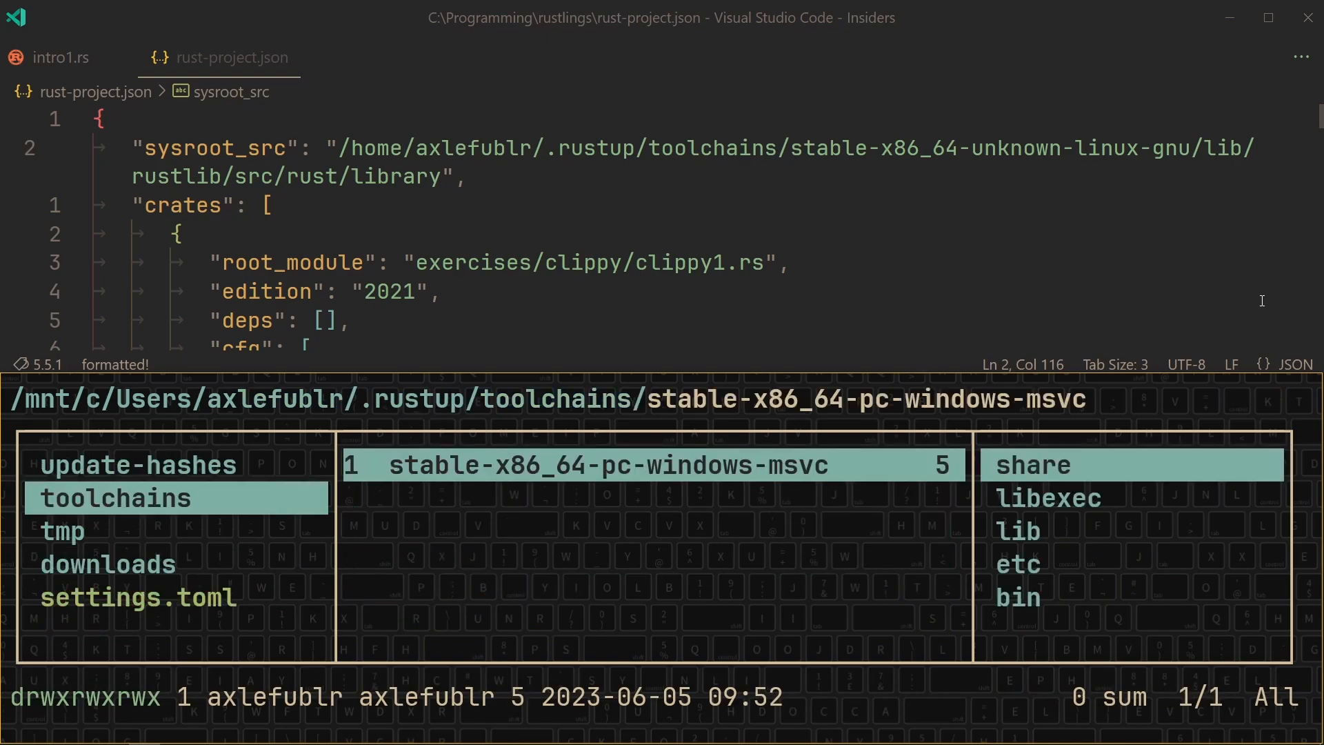
key("l")
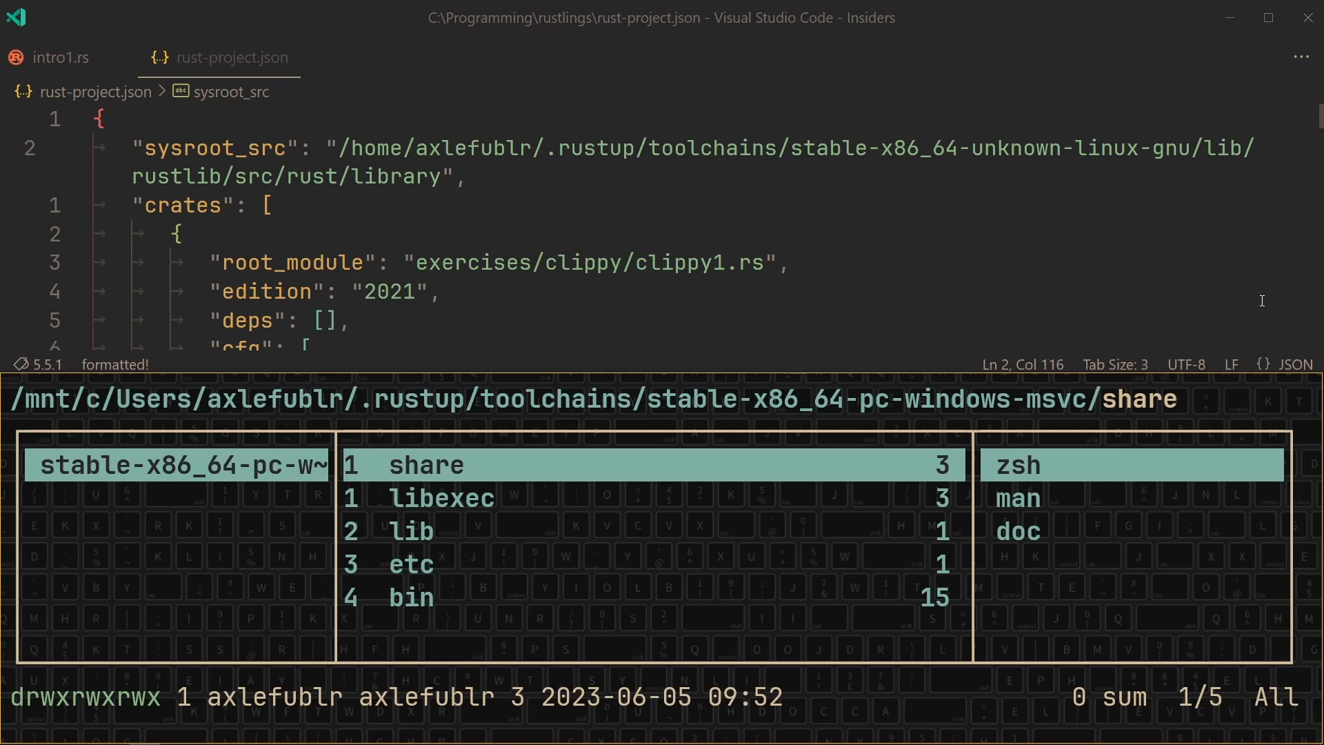
key("j")
key("j")
key("l")
key("l")
key("j")
key("l")
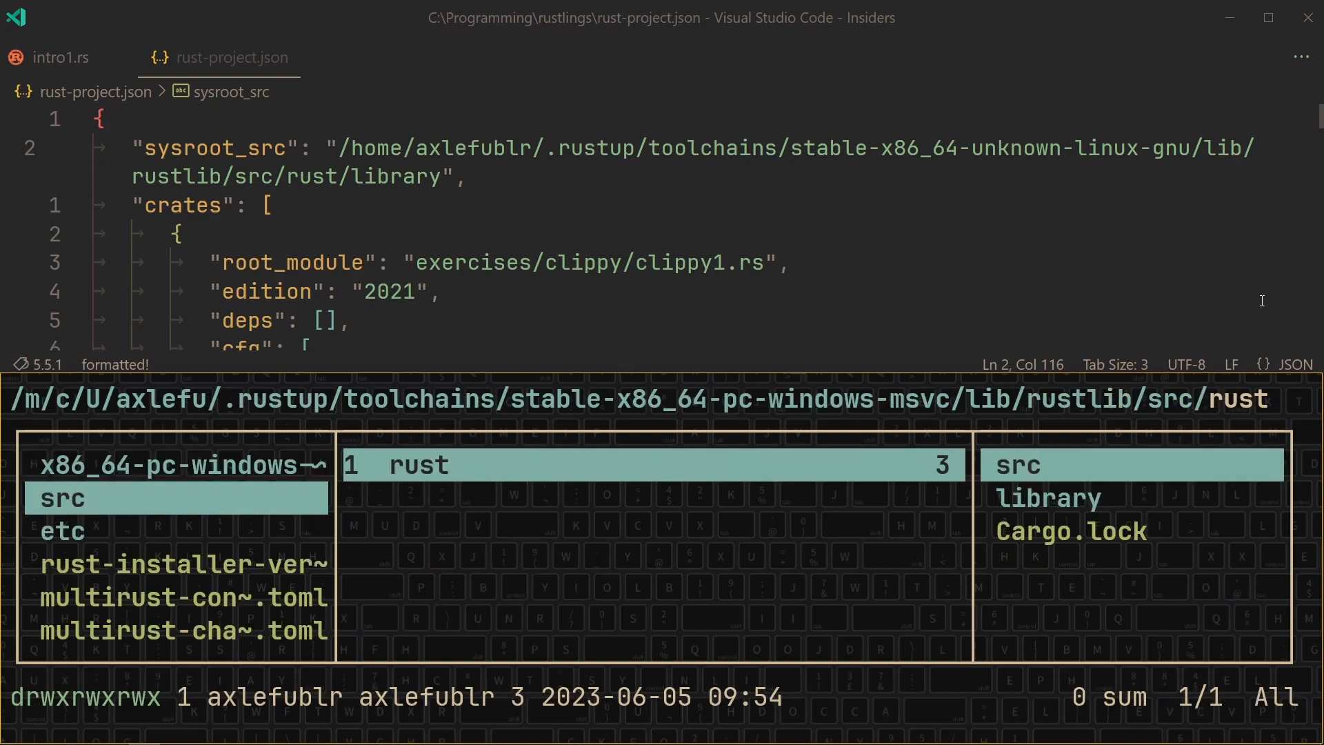
key("l")
key("j")
key("l")
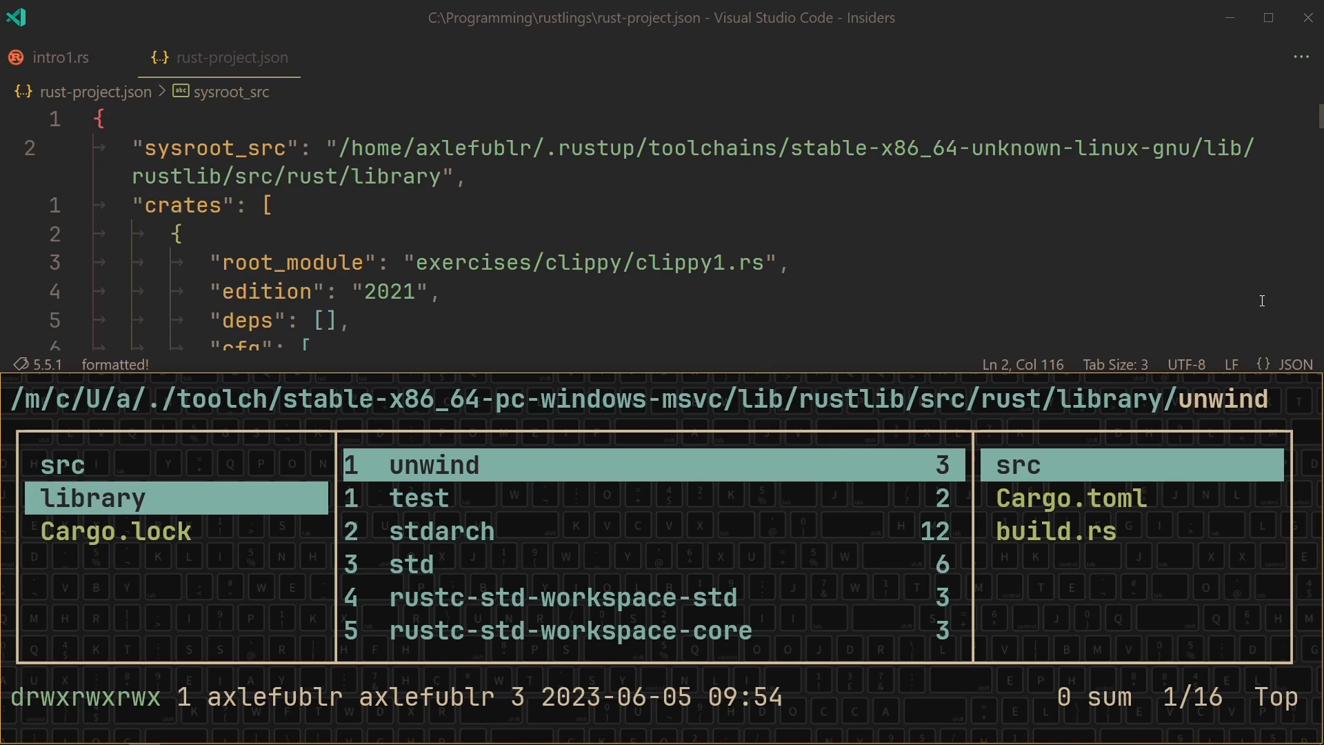
Step: Quit ranger into the library folder and print its Windows C:\ path with wslpath -w
key("q")
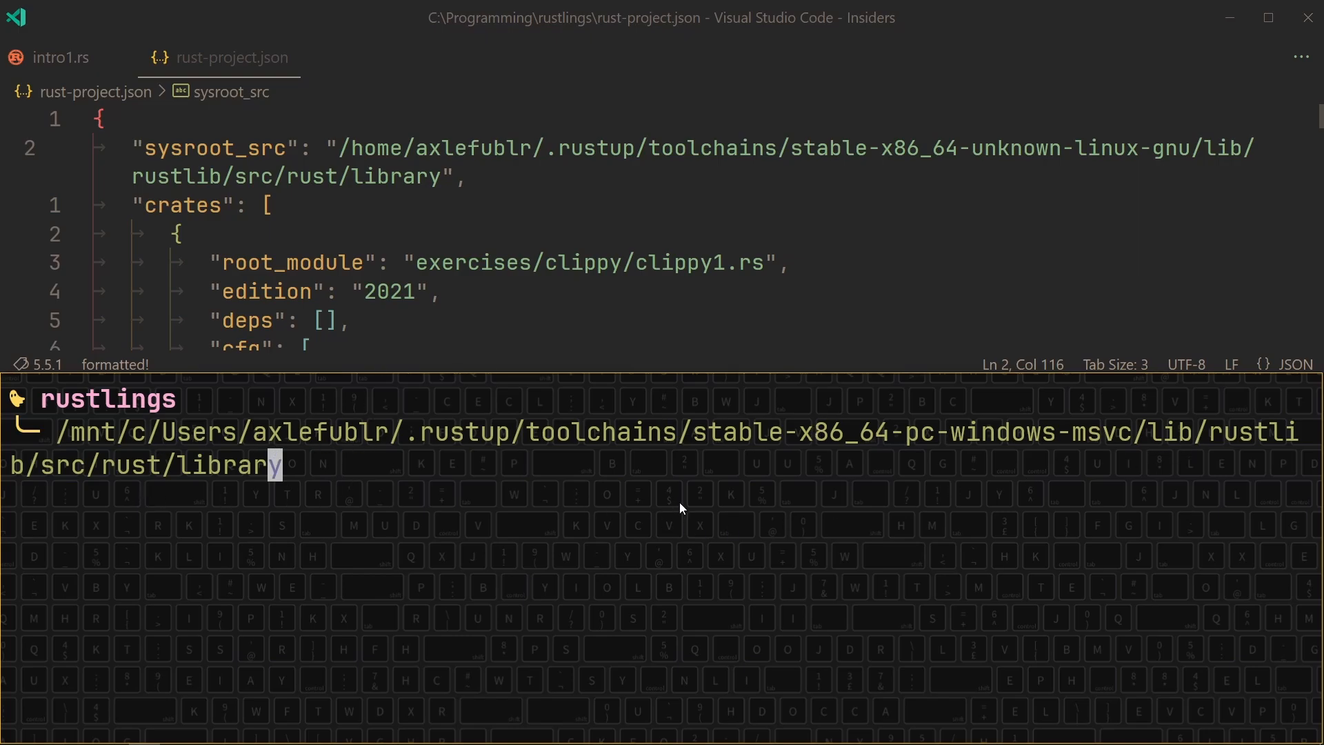
key("Home")
type("wslpath -w")
key("Return")
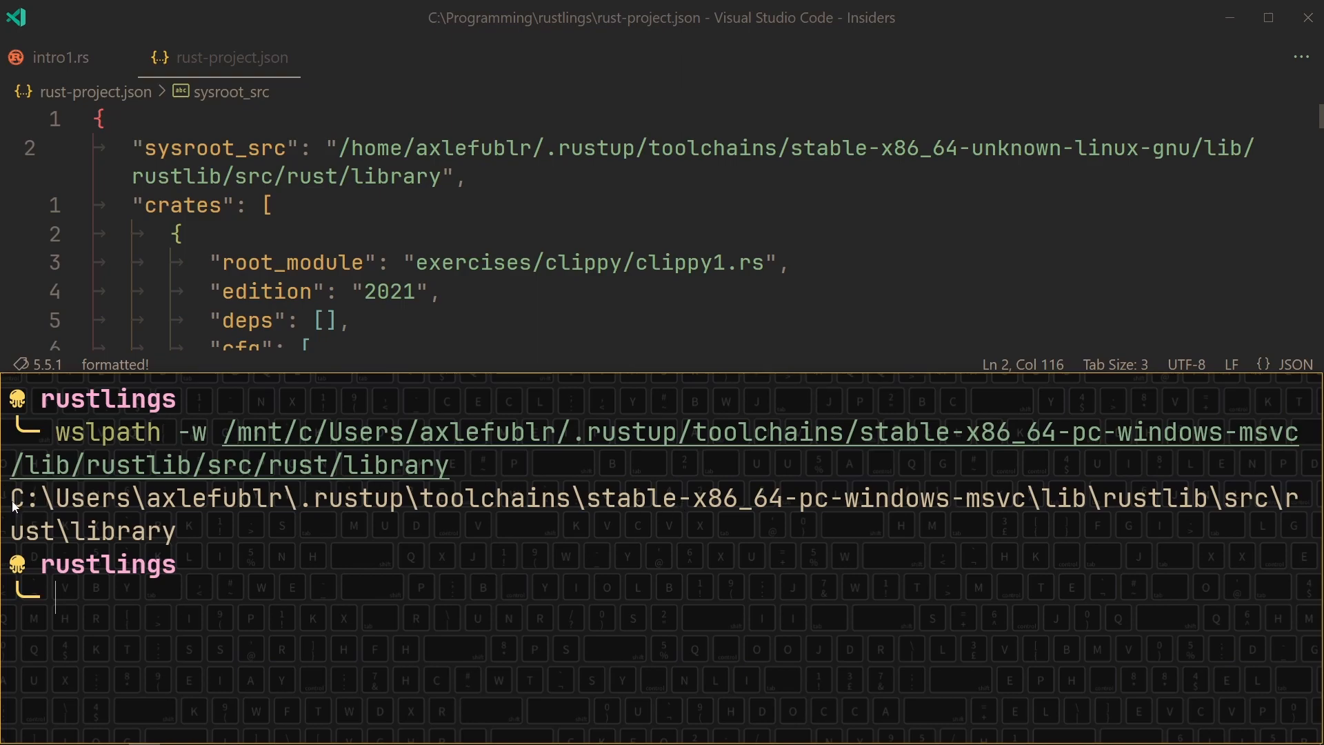
Step: Copy the Windows path into sysroot_src and double every backslash in it
left_click_drag(13, 506, 176, 533)
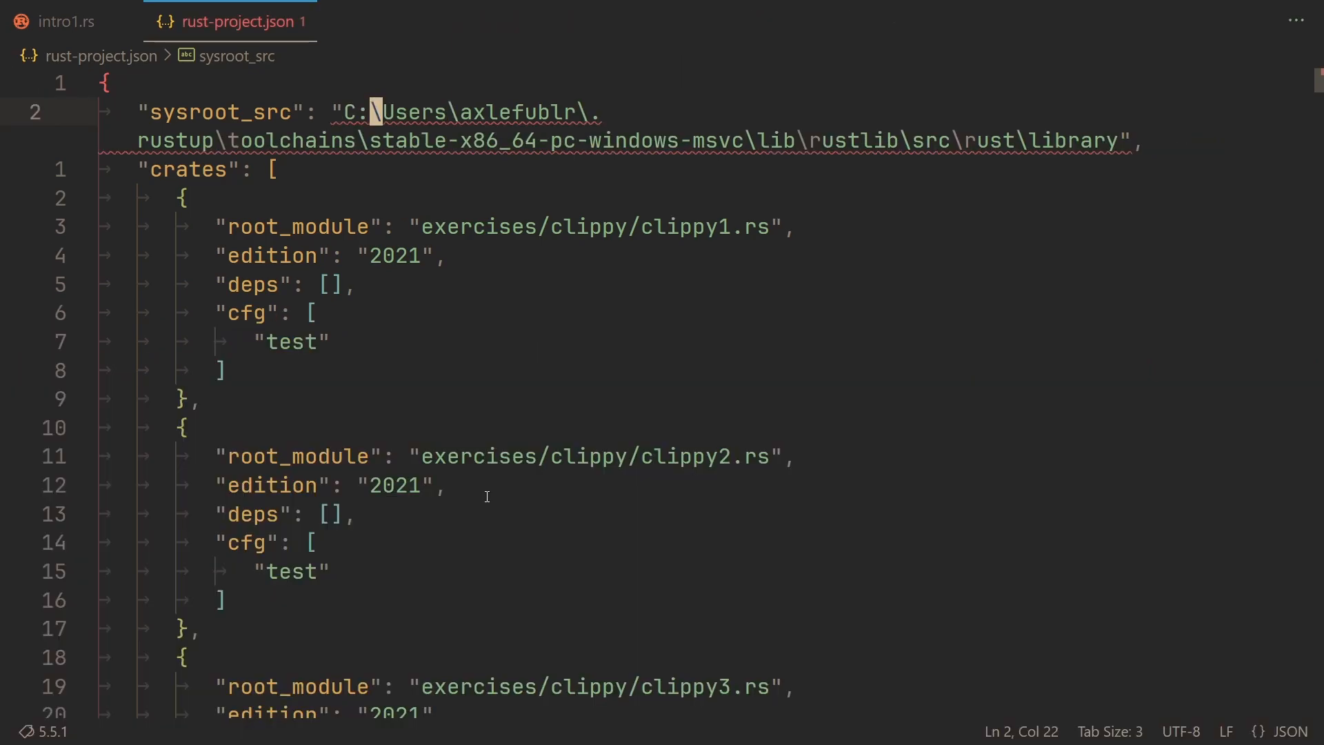
key("asterisk")
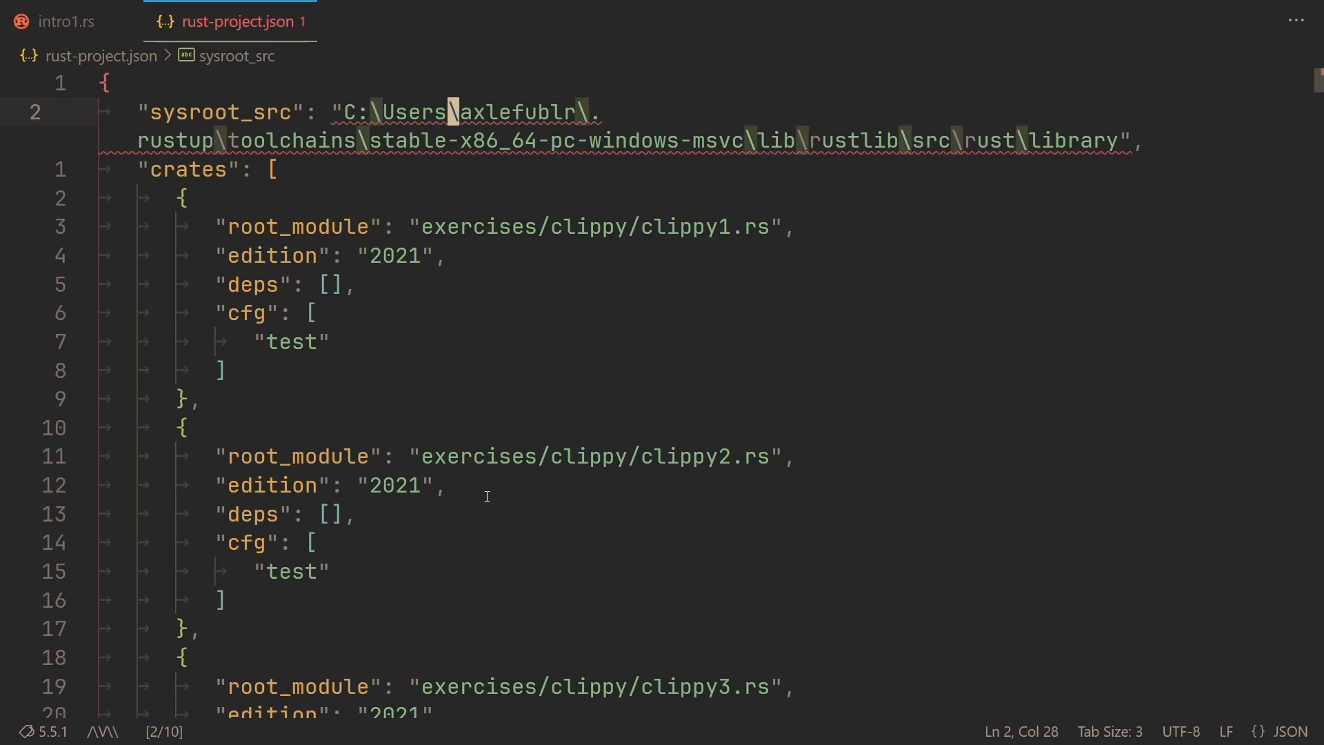
key("numbersign")
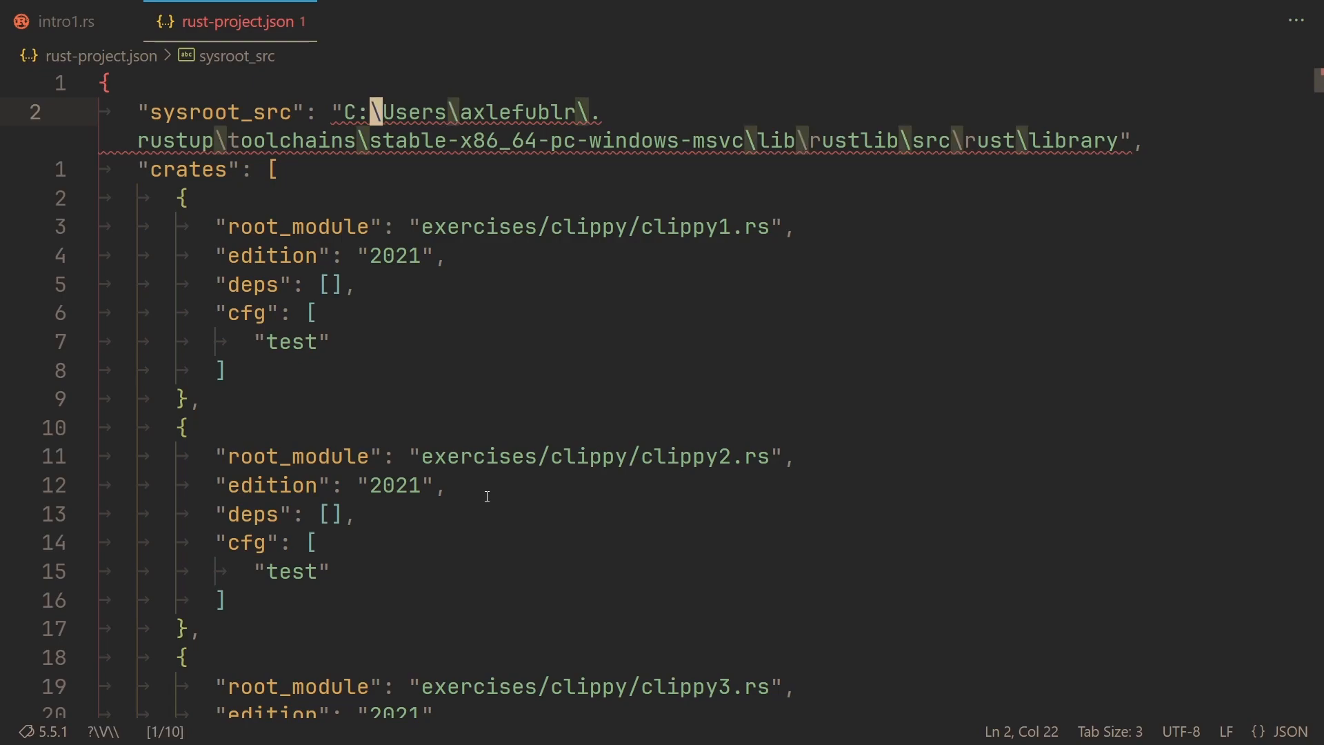
type("ains\\")
key("Escape")
key("n")
key("period")
key("n")
key("period")
key("n")
key("period")
key("n")
key("period")
key("n")
key("period")
key("n")
key("period")
key("n")
key("period")
key("n")
key("period")
key("n")
key("period")
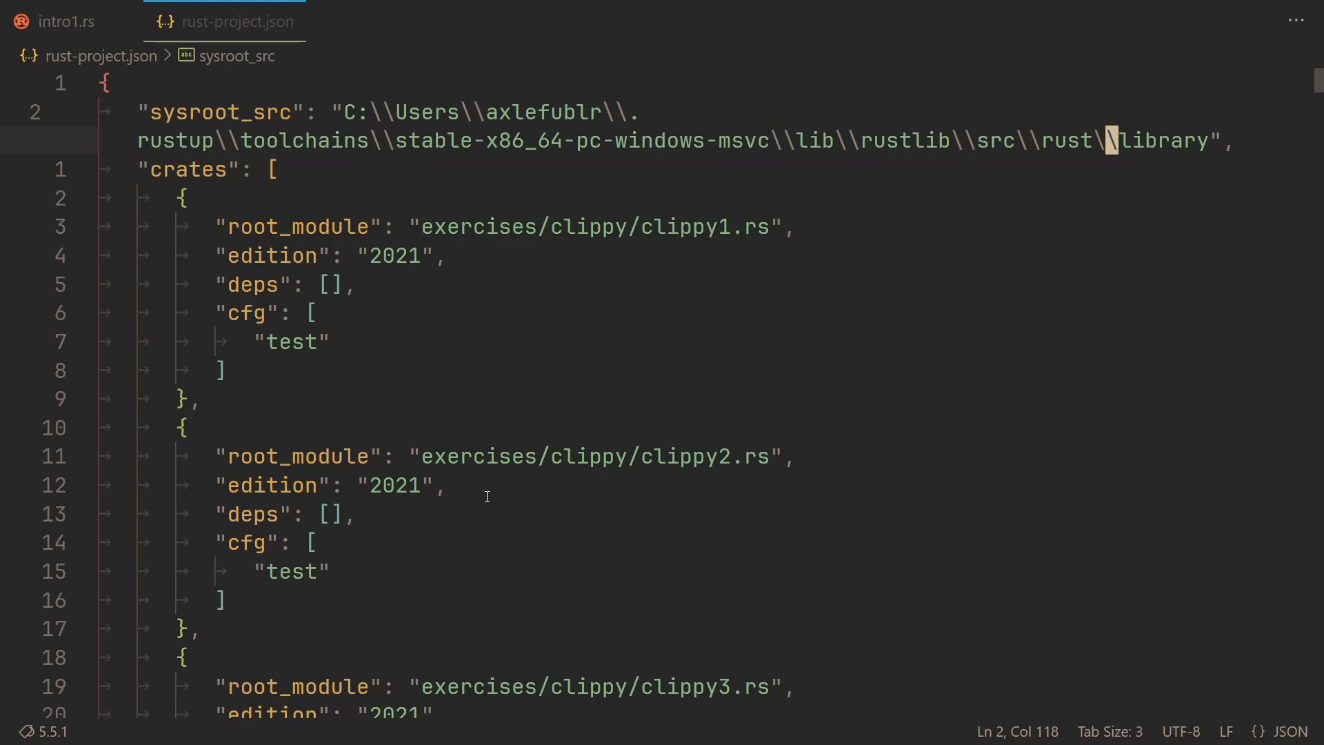
type(":wq")
Step: Save and close rust-project.json with :wq, then restart the rust-analyzer server from the Command Palette
key("Return")
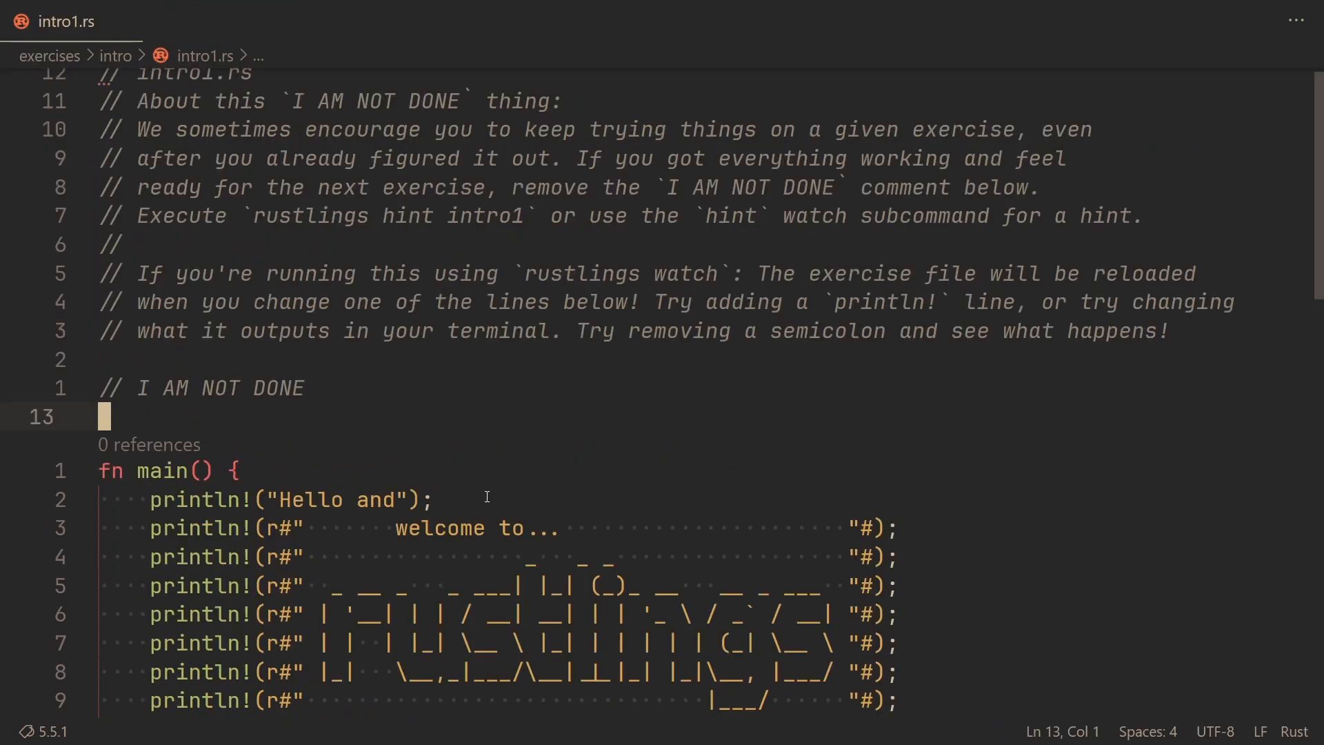
key("ctrl+shift+p")
key("Down")
key("Down")
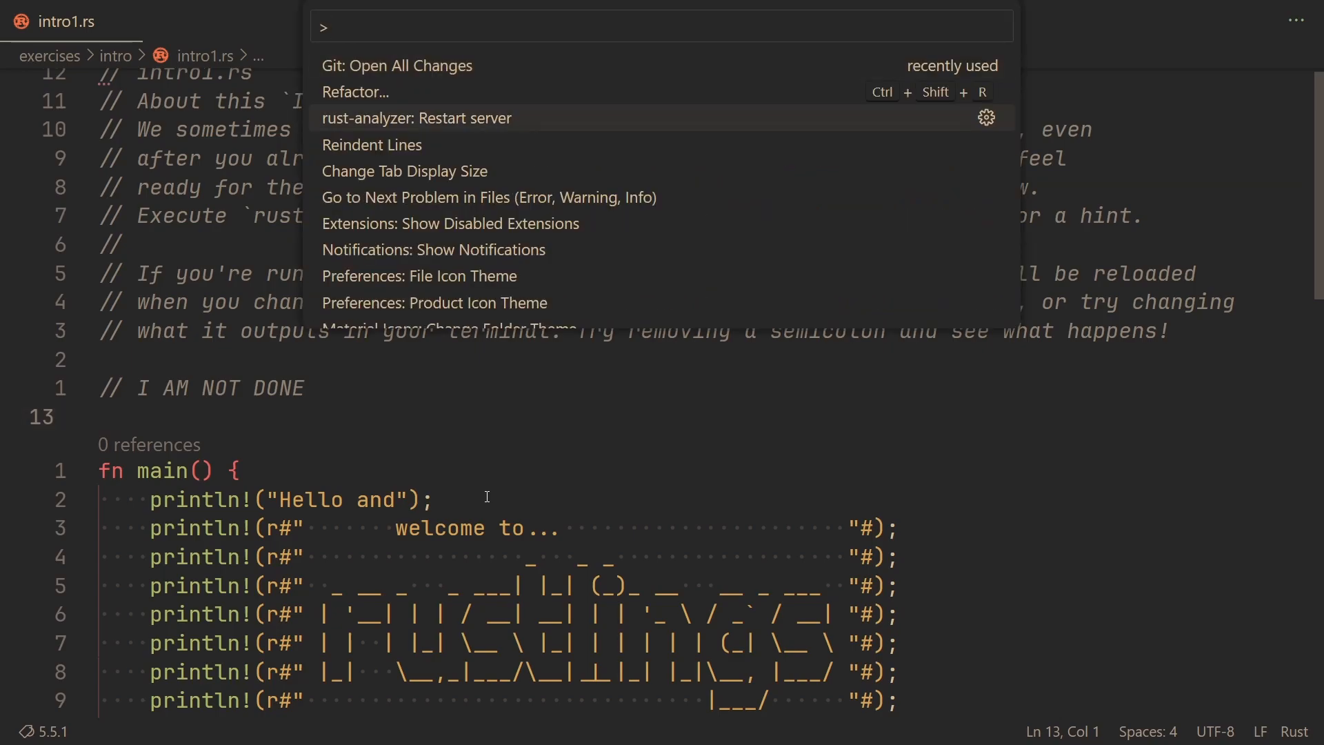
key("Return")
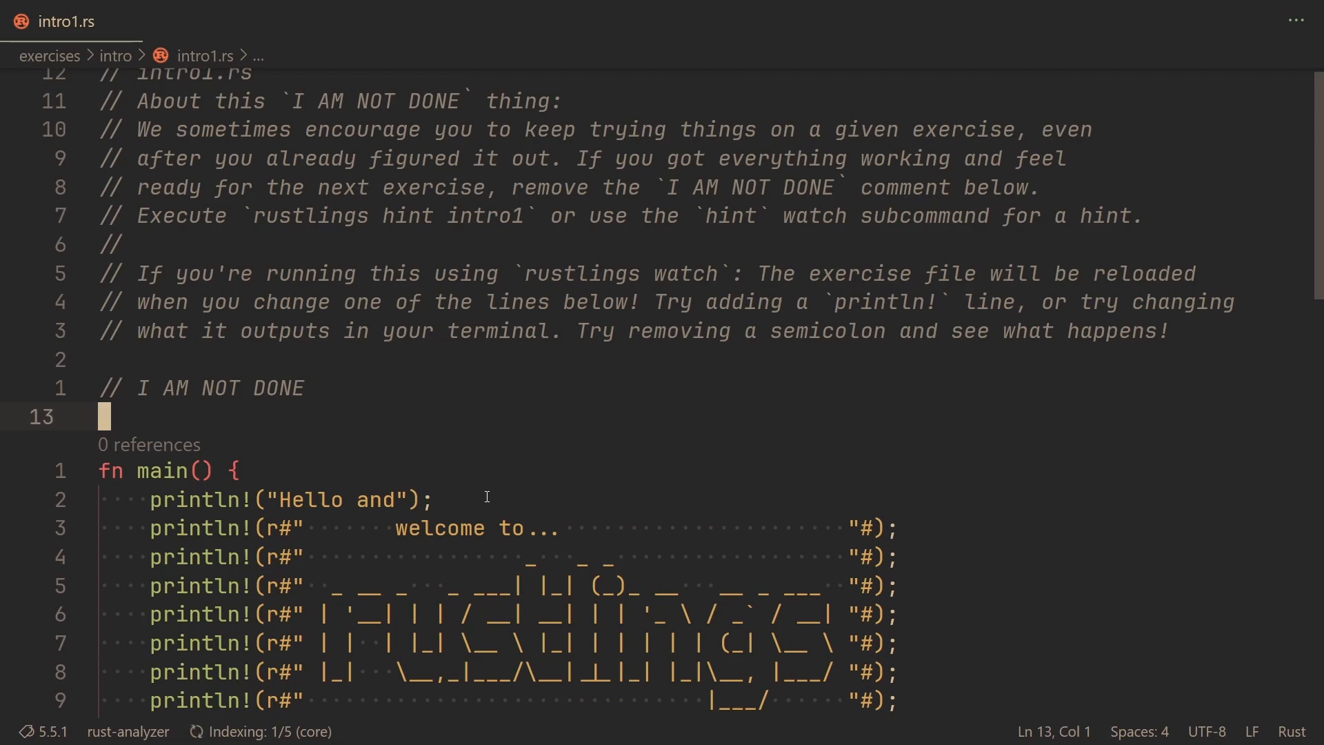
type("jop")
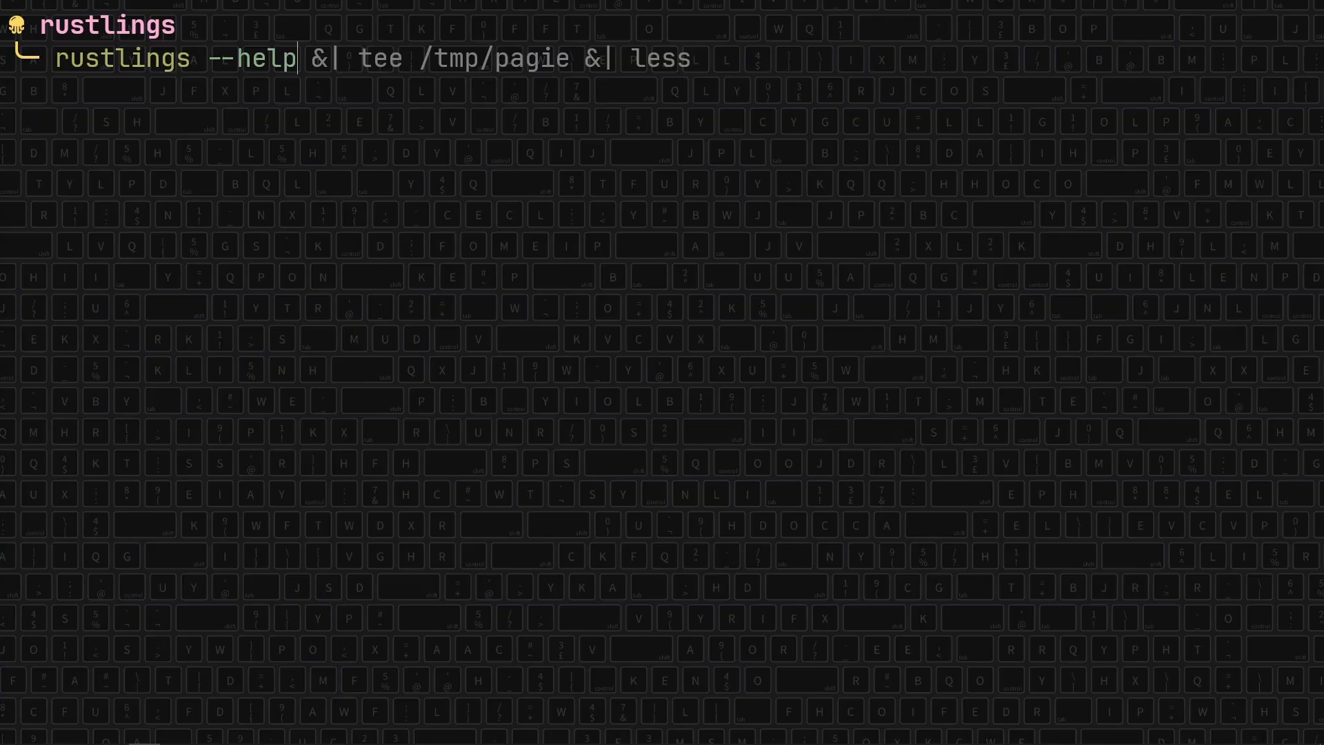
Step: Run rustlings --help and review the verify-through-reset command rows, picking out verify
key("Right")
key("Return")
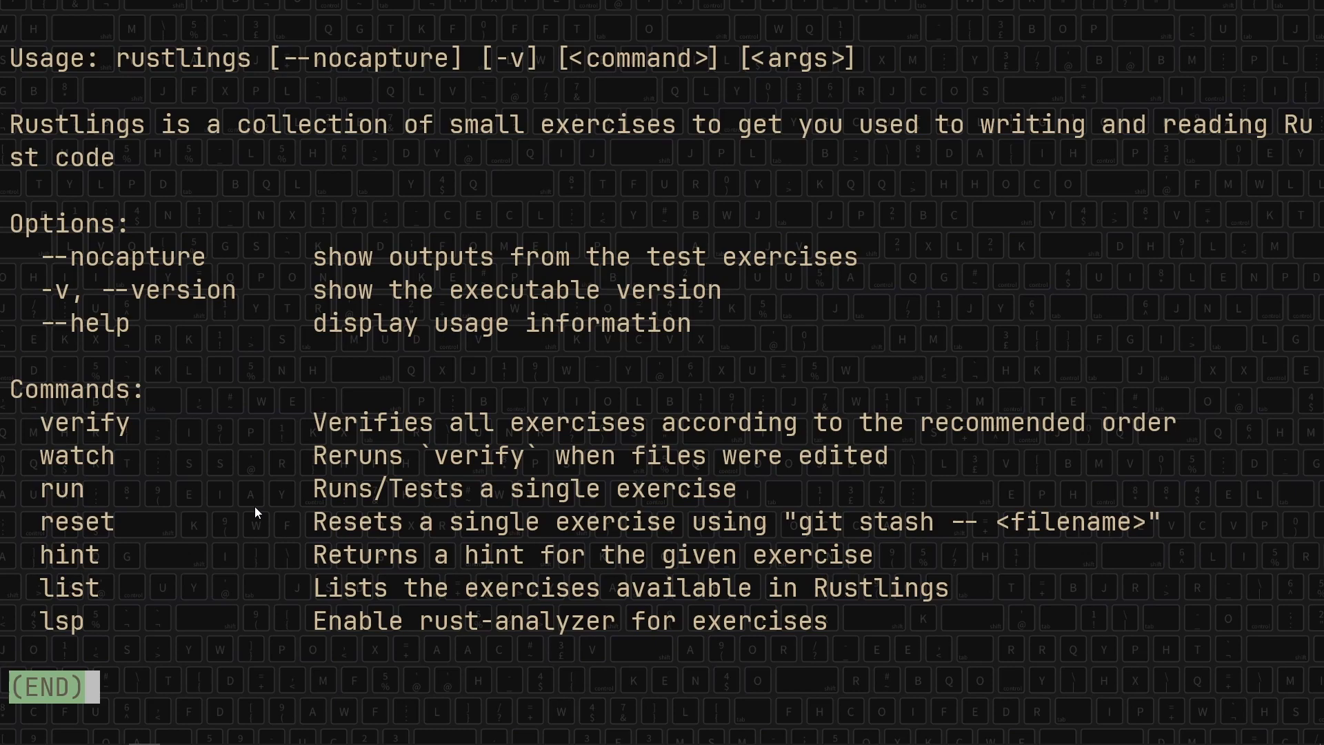
left_click_drag(41, 422, 108, 520)
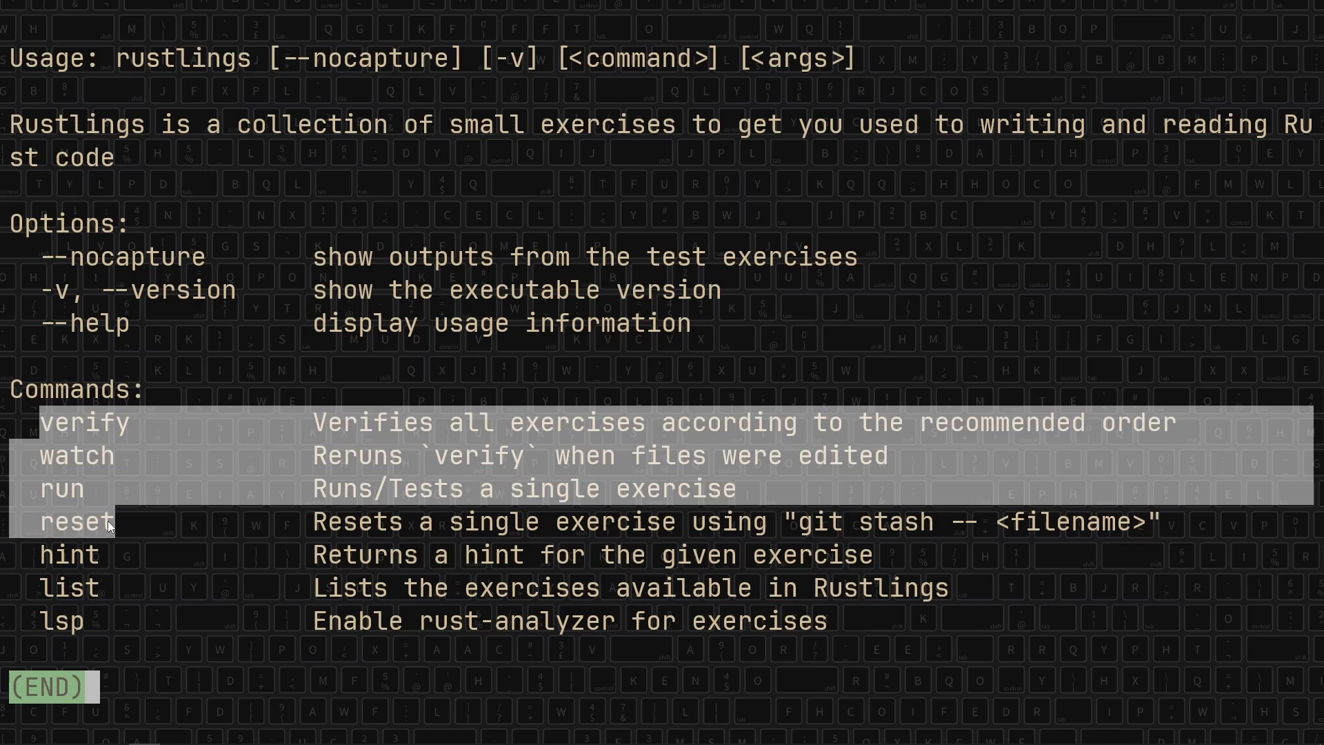
left_click(109, 520)
double_click(99, 422)
left_click(294, 502)
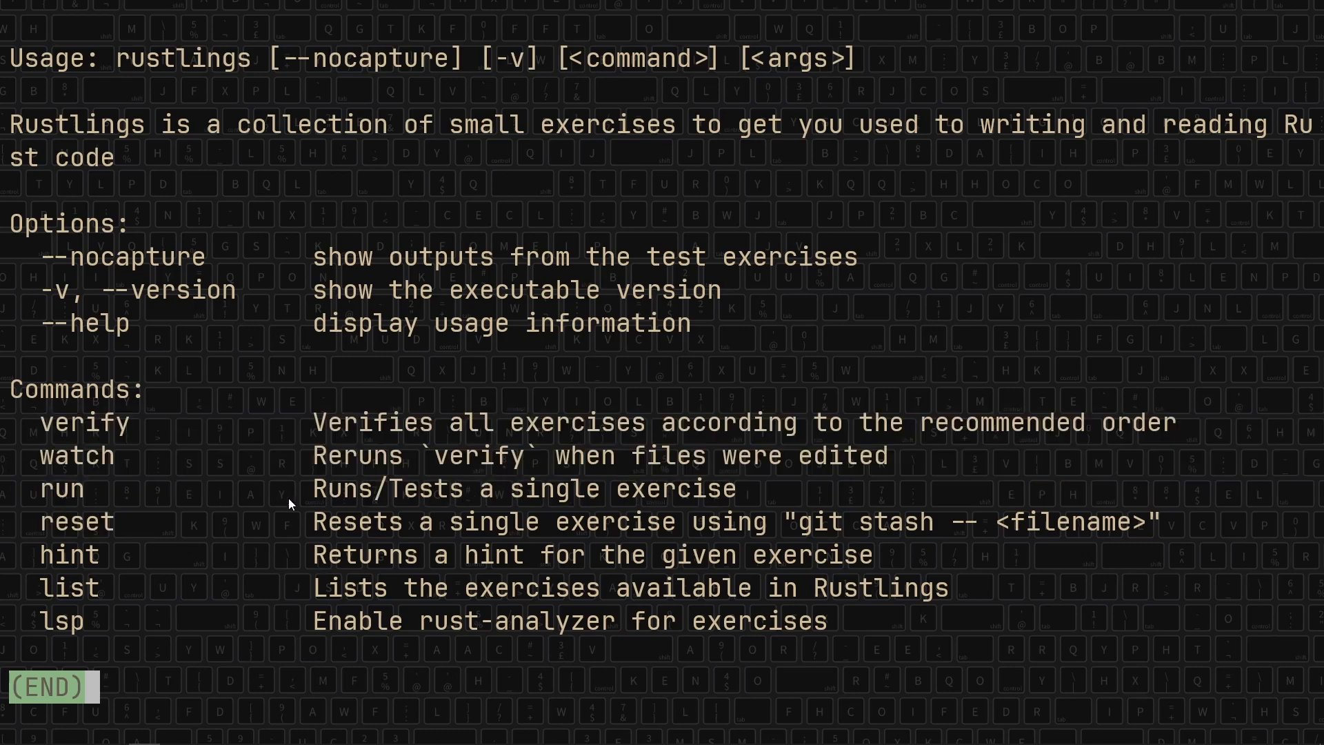
type("qrustlings verify")
Step: Run rustlings verify twice, seeing intro1.rs compile at 0 of 95 exercises
key("Return")
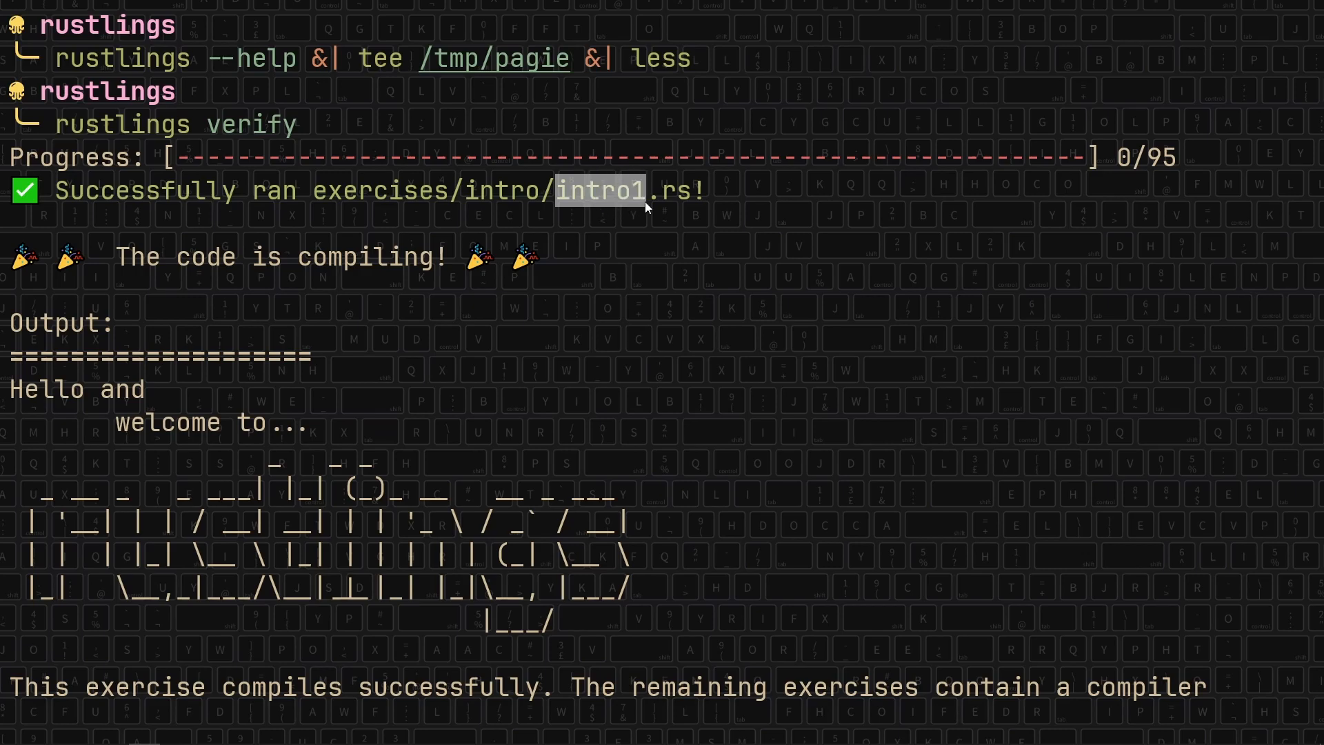
scroll(730, 272, "down", 2)
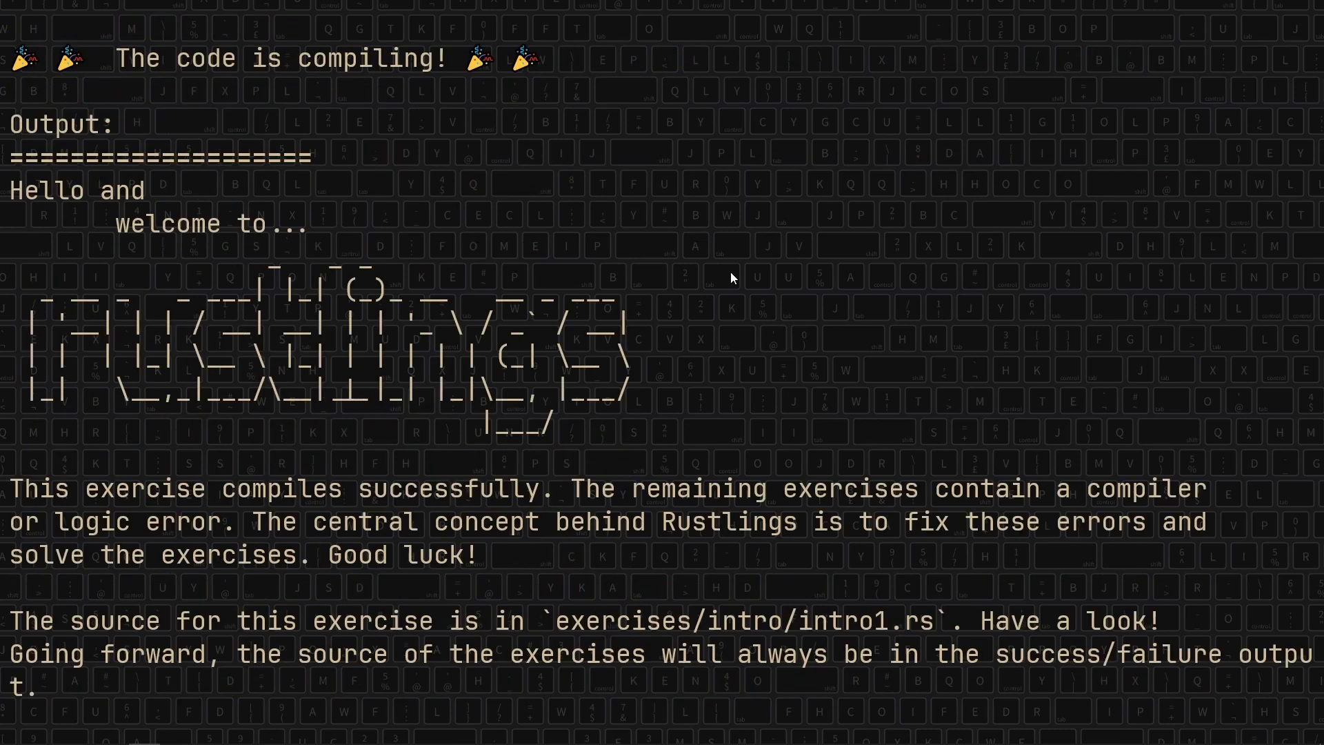
scroll(730, 272, "up", 1)
scroll(730, 272, "down", 7)
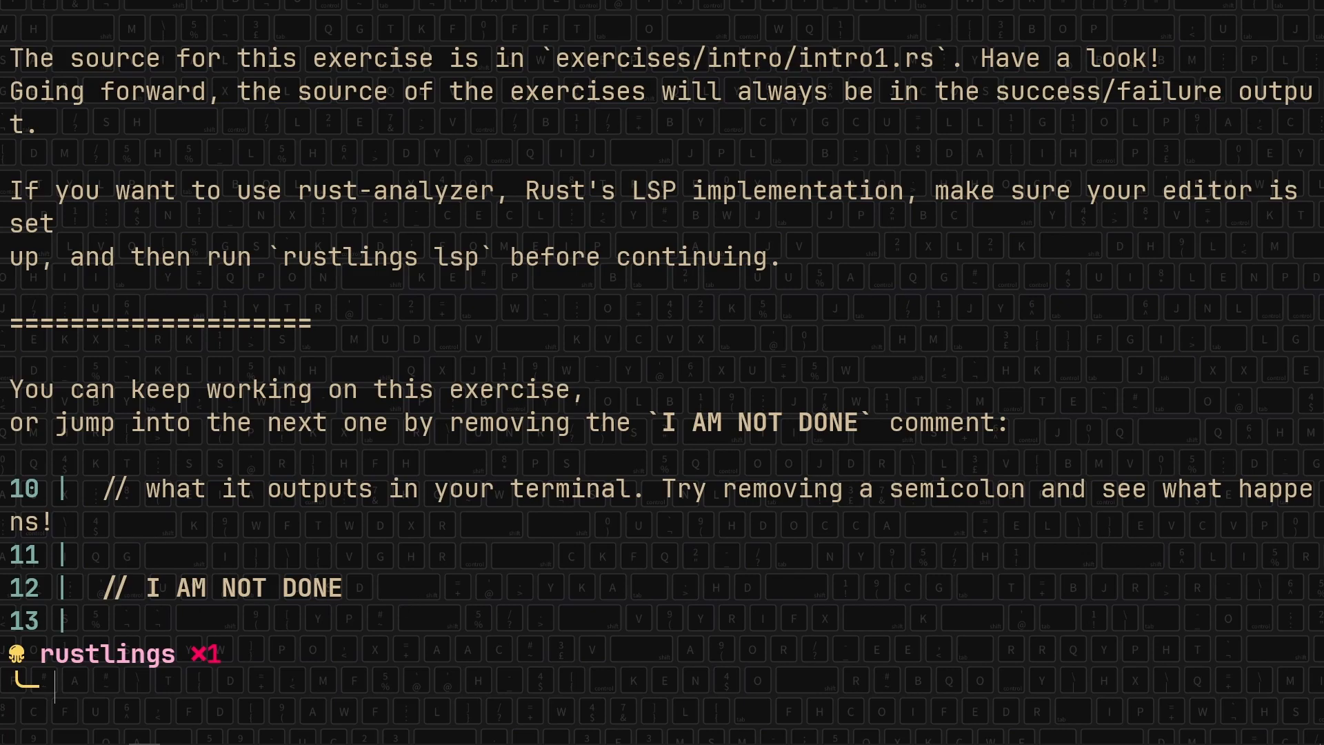
key("Up")
key("Return")
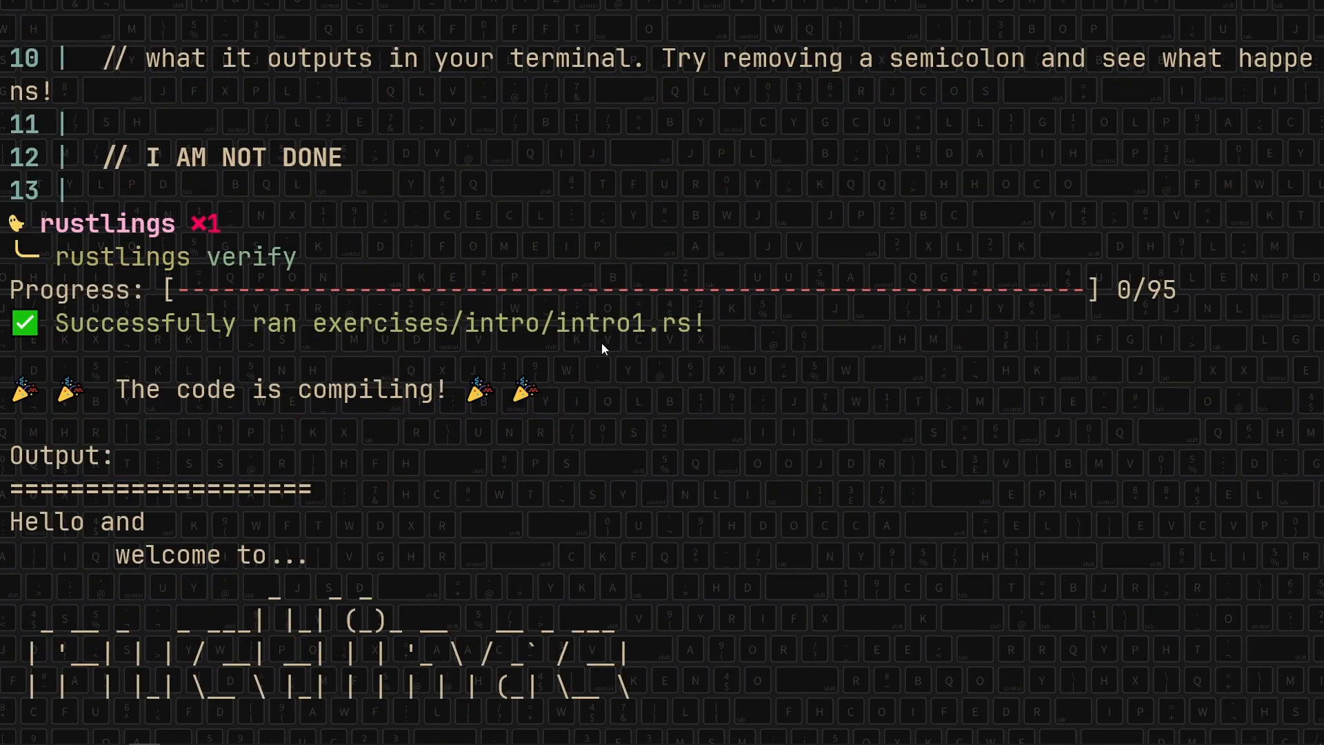
Step: Delete the // I AM NOT DONE comment and its blank line from intro1.rs
key("alt+Tab")
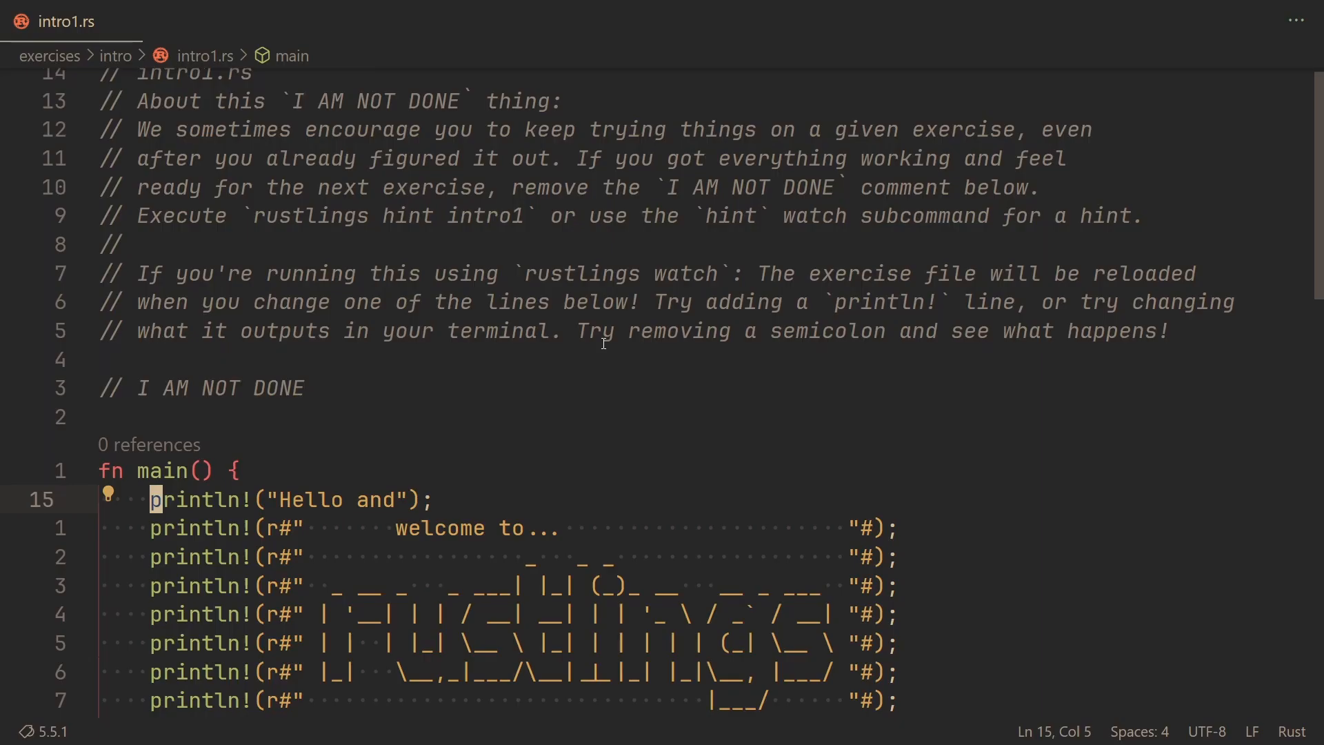
key("3")
key("k")
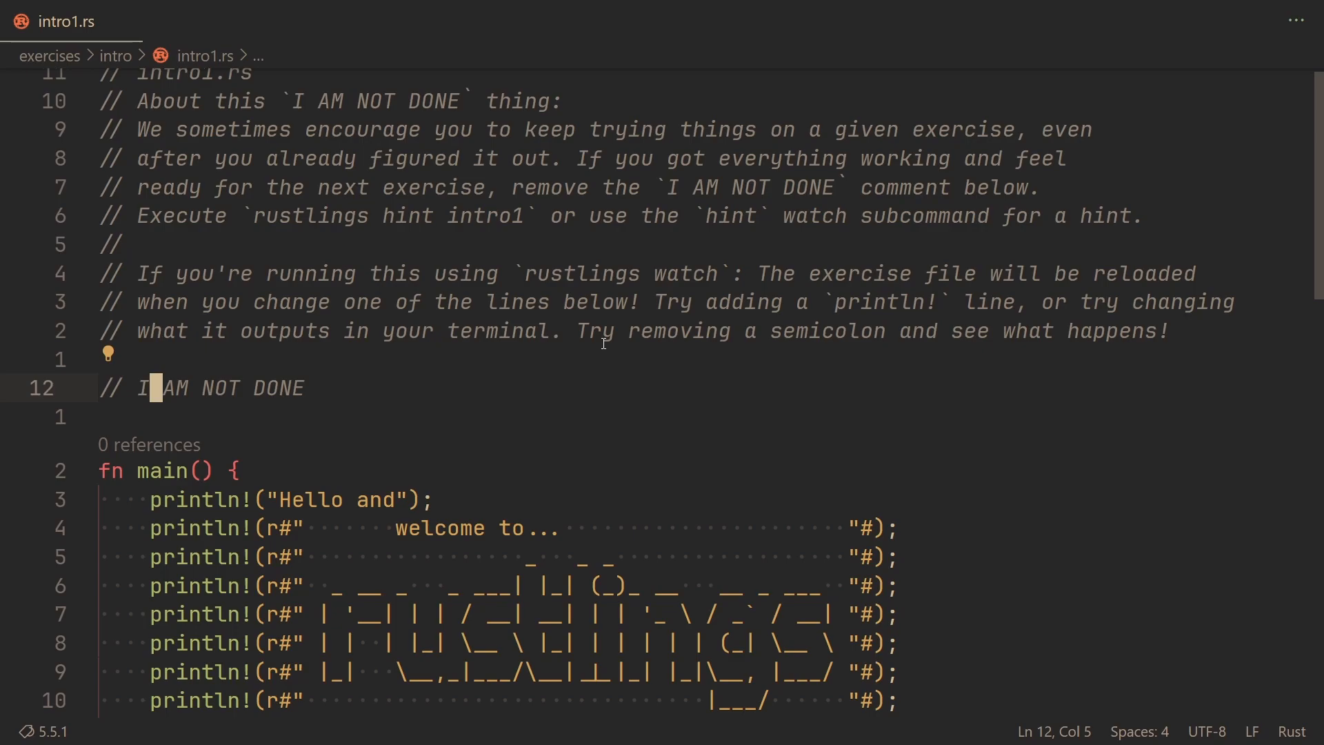
key("d")
key("j")
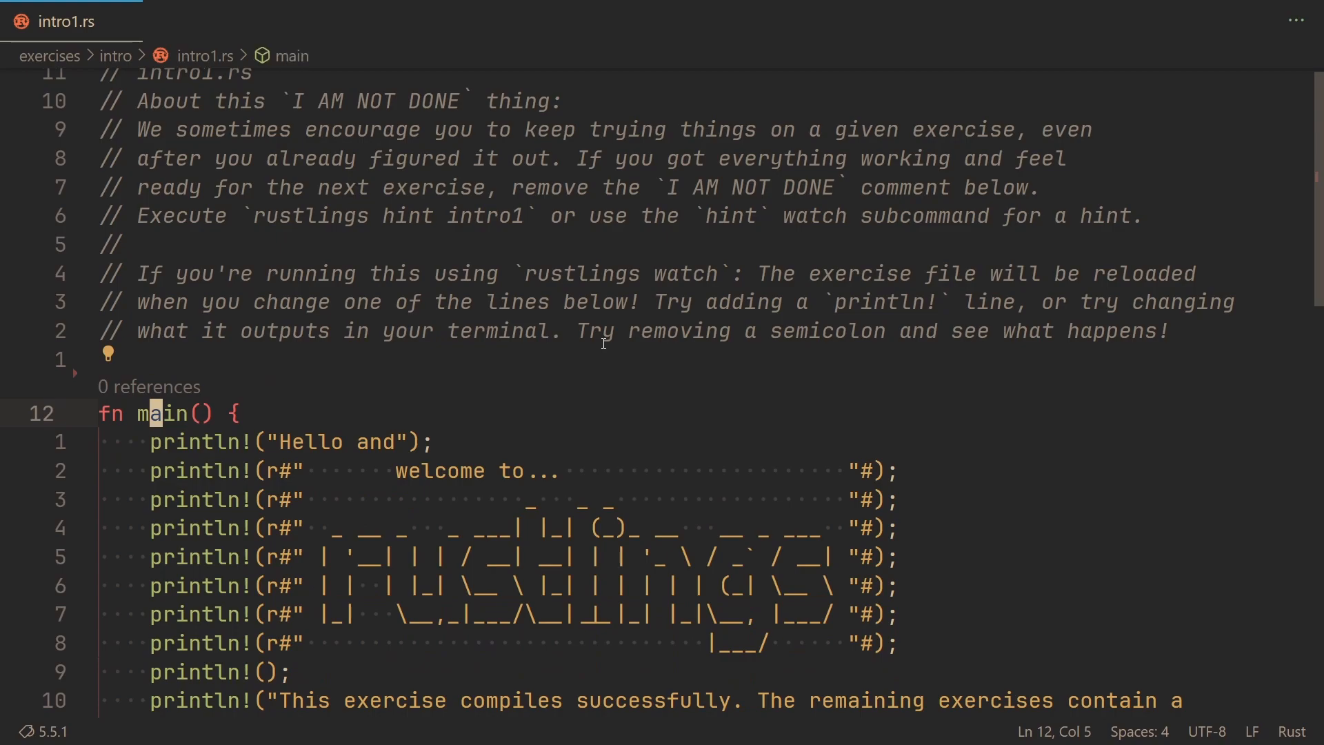
Step: Review the earlier intro1 verify output in the terminal, highlighting the 'The code is compiling!' line
key("alt+Tab")
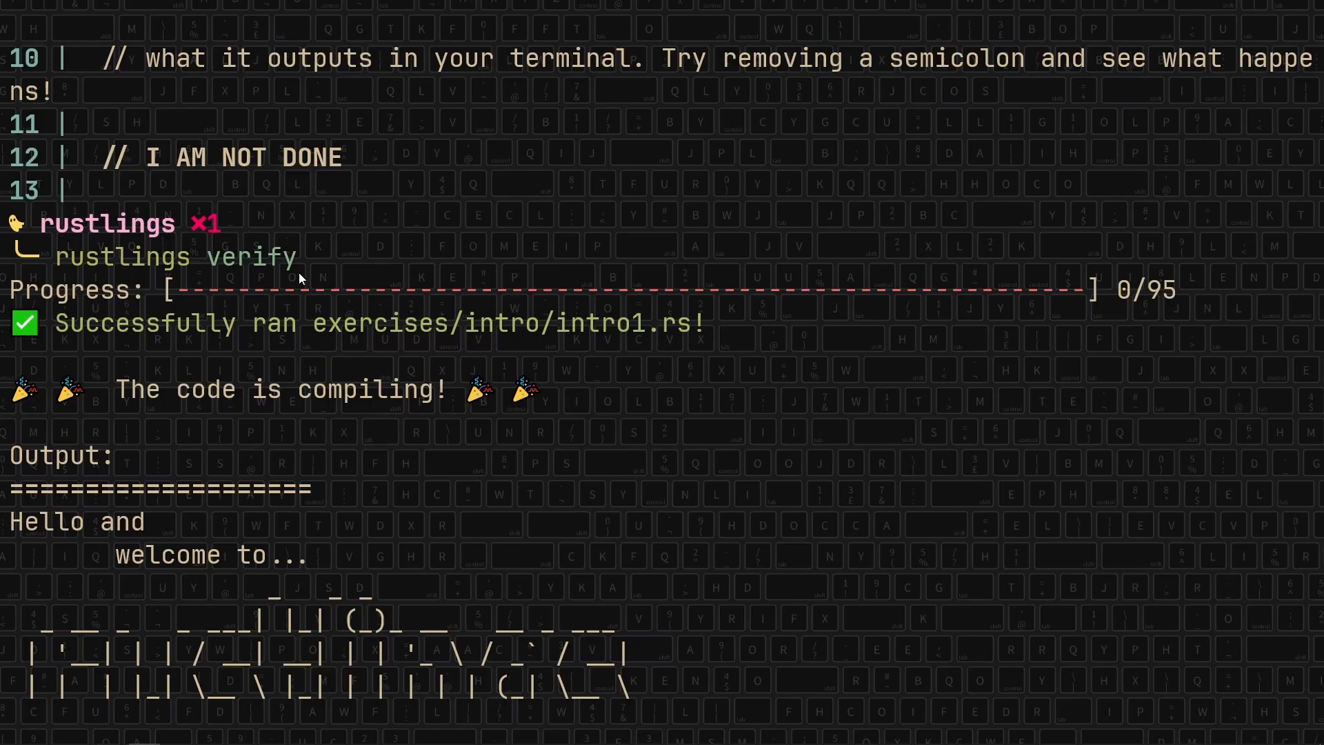
scroll(222, 563, "down", 3)
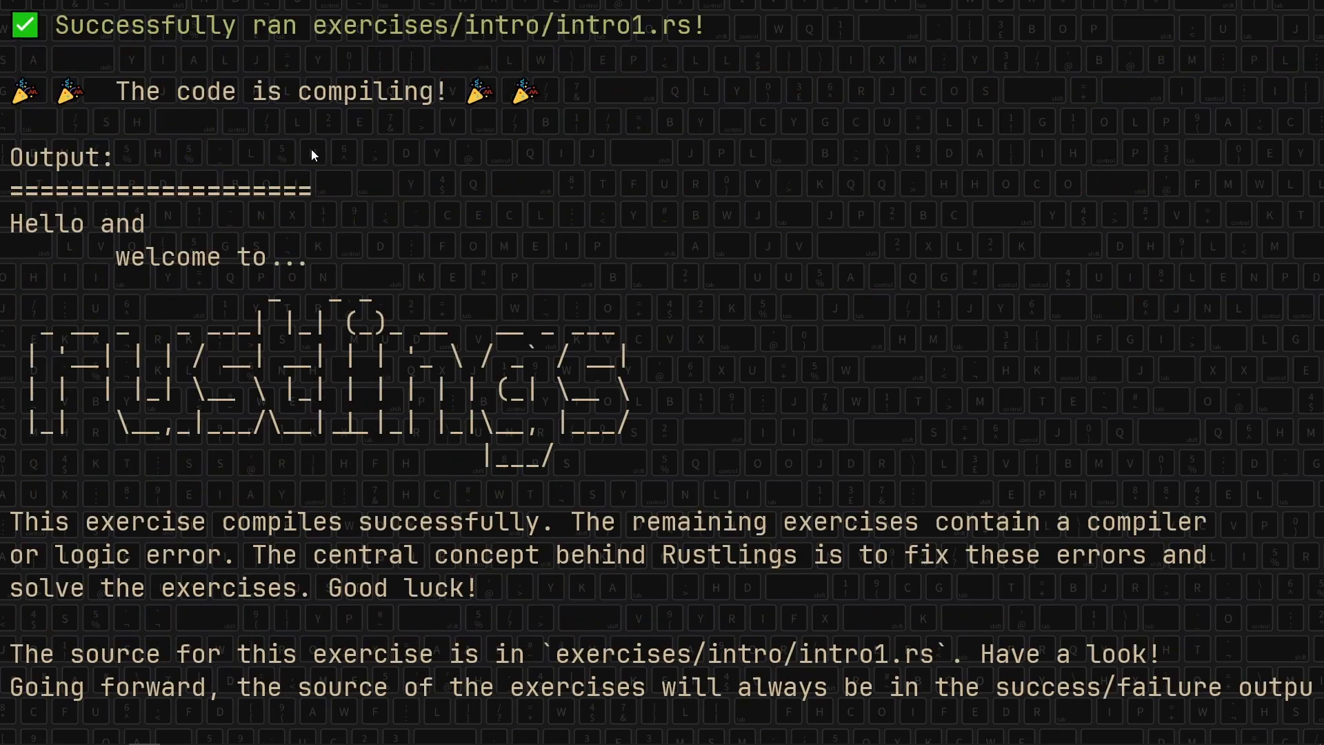
left_click_drag(4, 89, 537, 100)
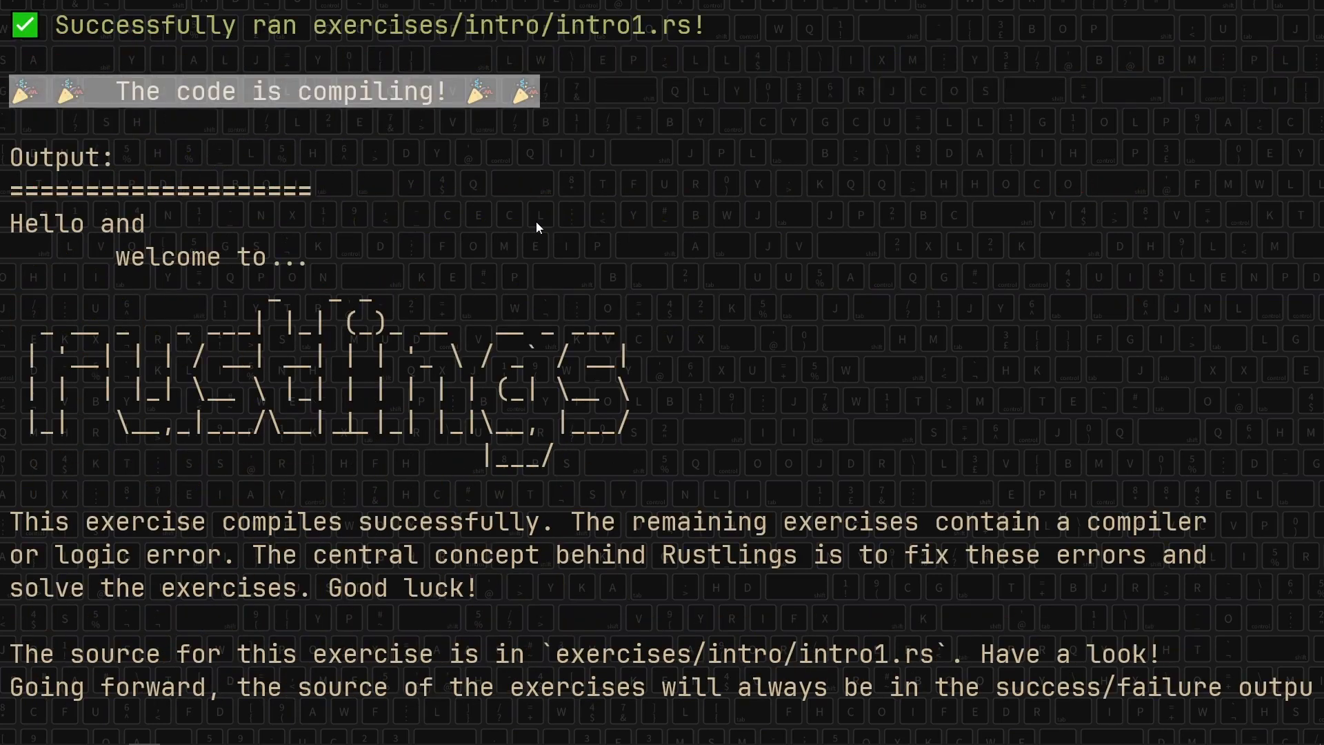
scroll(536, 222, "up", 2)
scroll(428, 234, "up", 1)
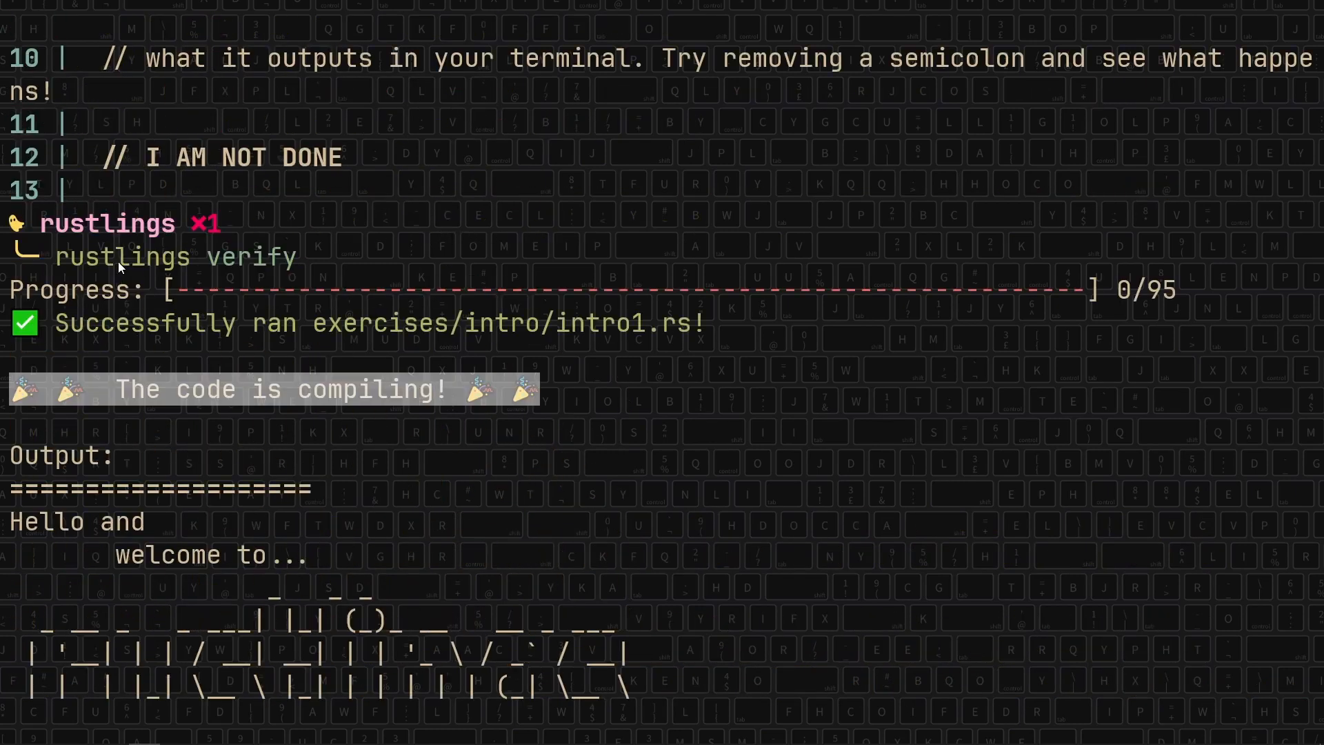
scroll(646, 355, "down", 1)
left_click_drag(9, 228, 768, 230)
scroll(712, 252, "down", 1)
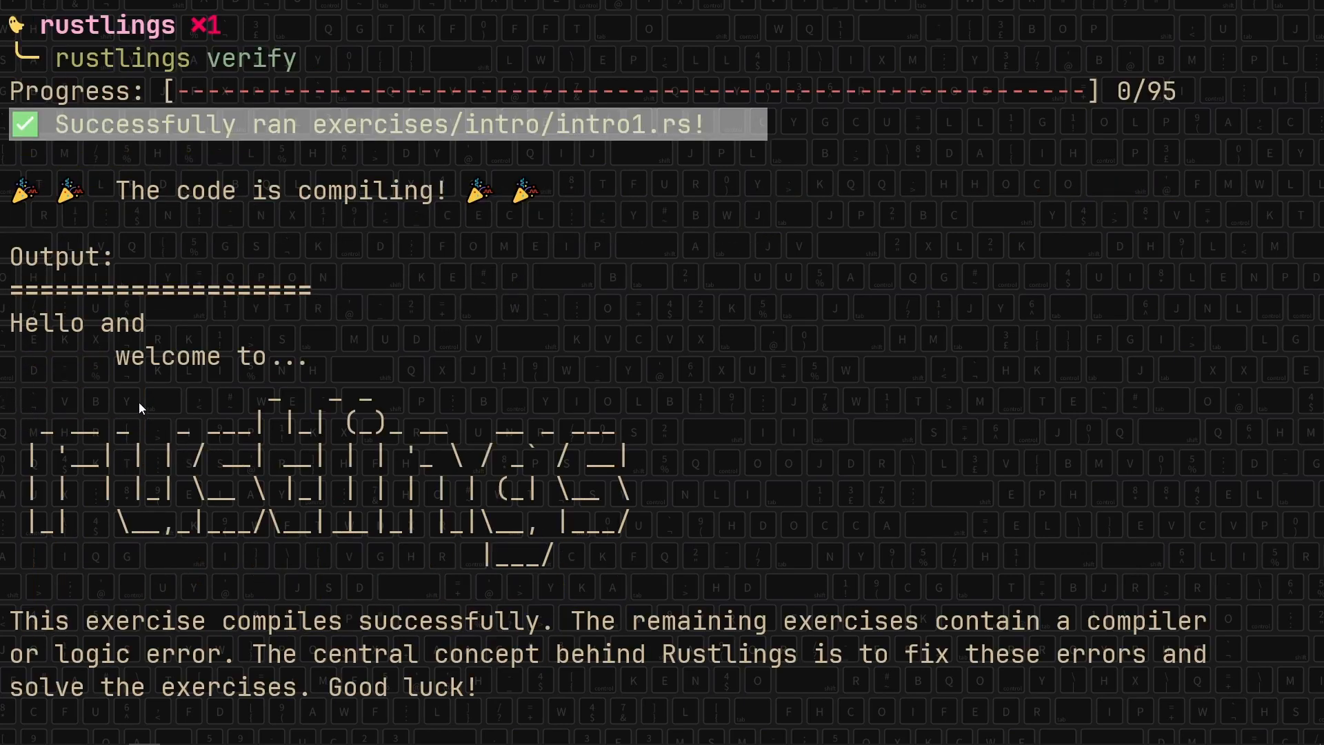
scroll(866, 383, "down", 5)
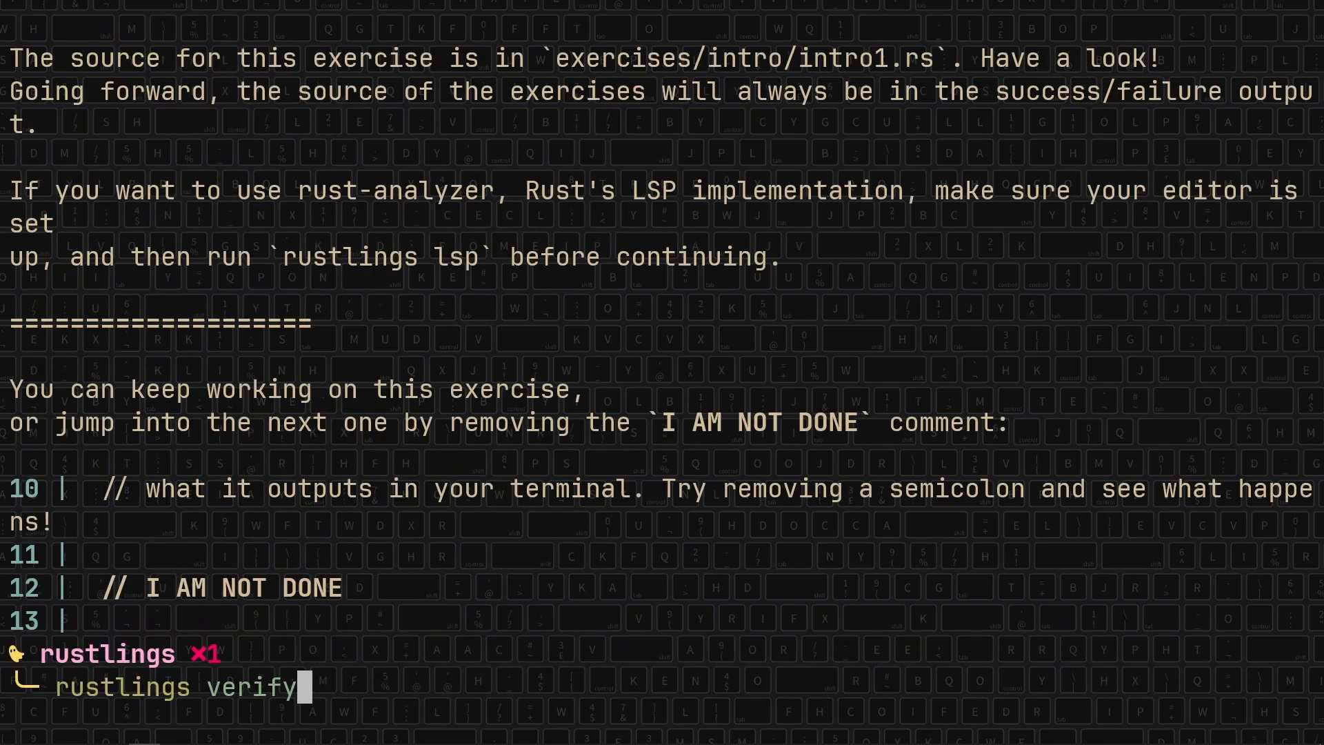
Step: Run rustlings verify (passing intro1, failing intro2), then start rustlings watch
key("Return")
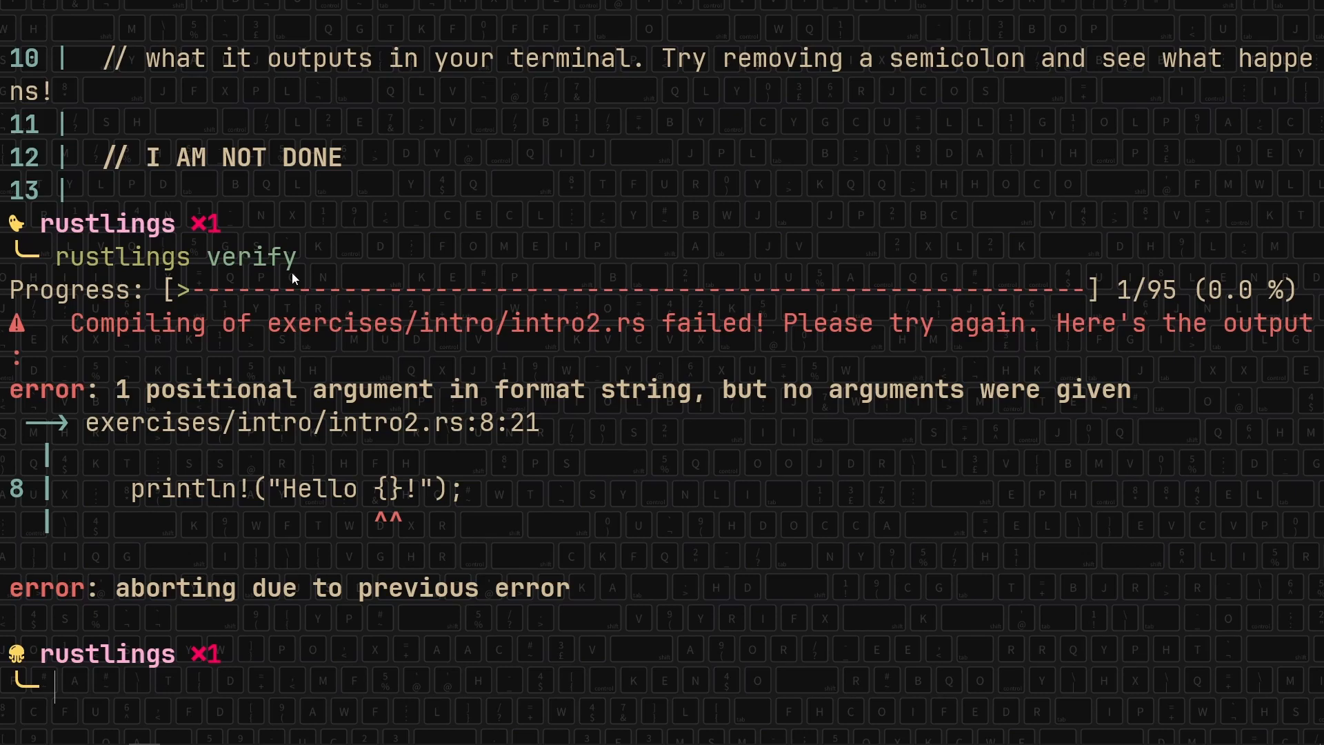
scroll(177, 258, "up", 6)
scroll(124, 348, "up", 6)
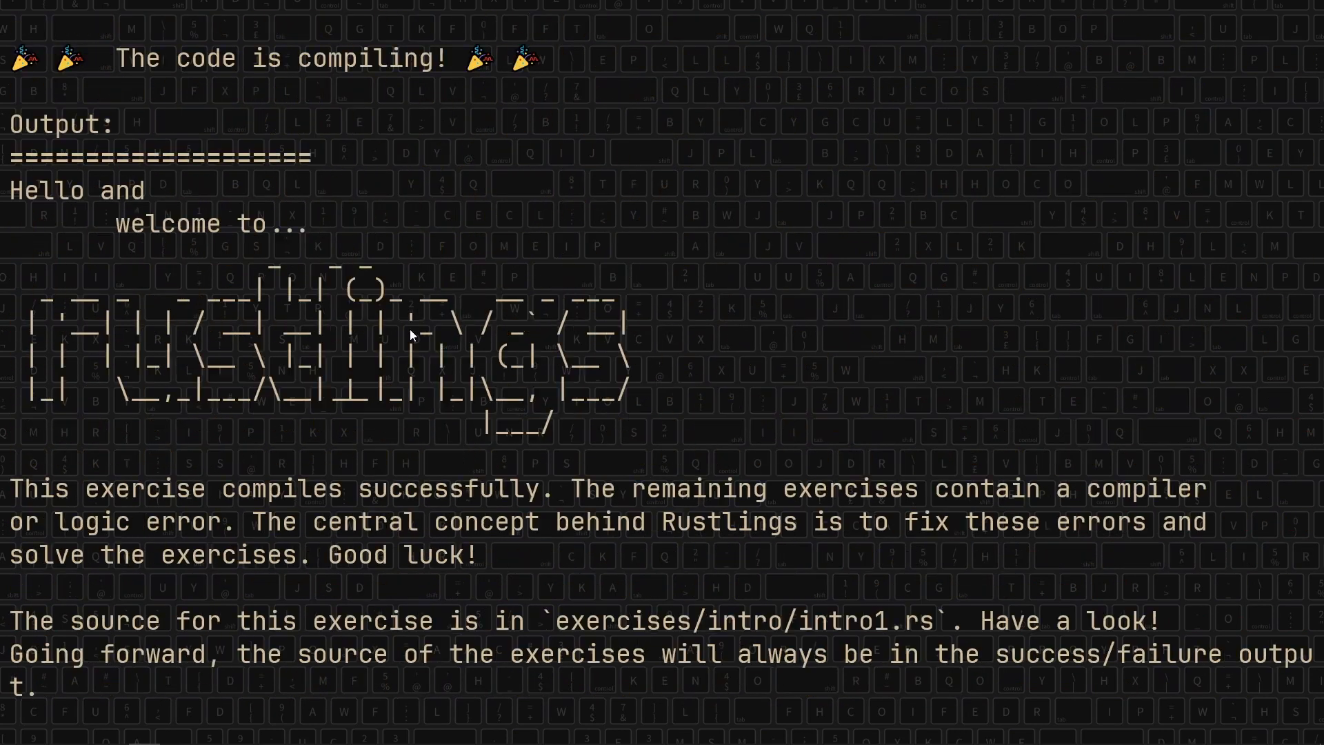
scroll(301, 182, "up", 1)
scroll(295, 144, "down", 10)
scroll(310, 186, "down", 4)
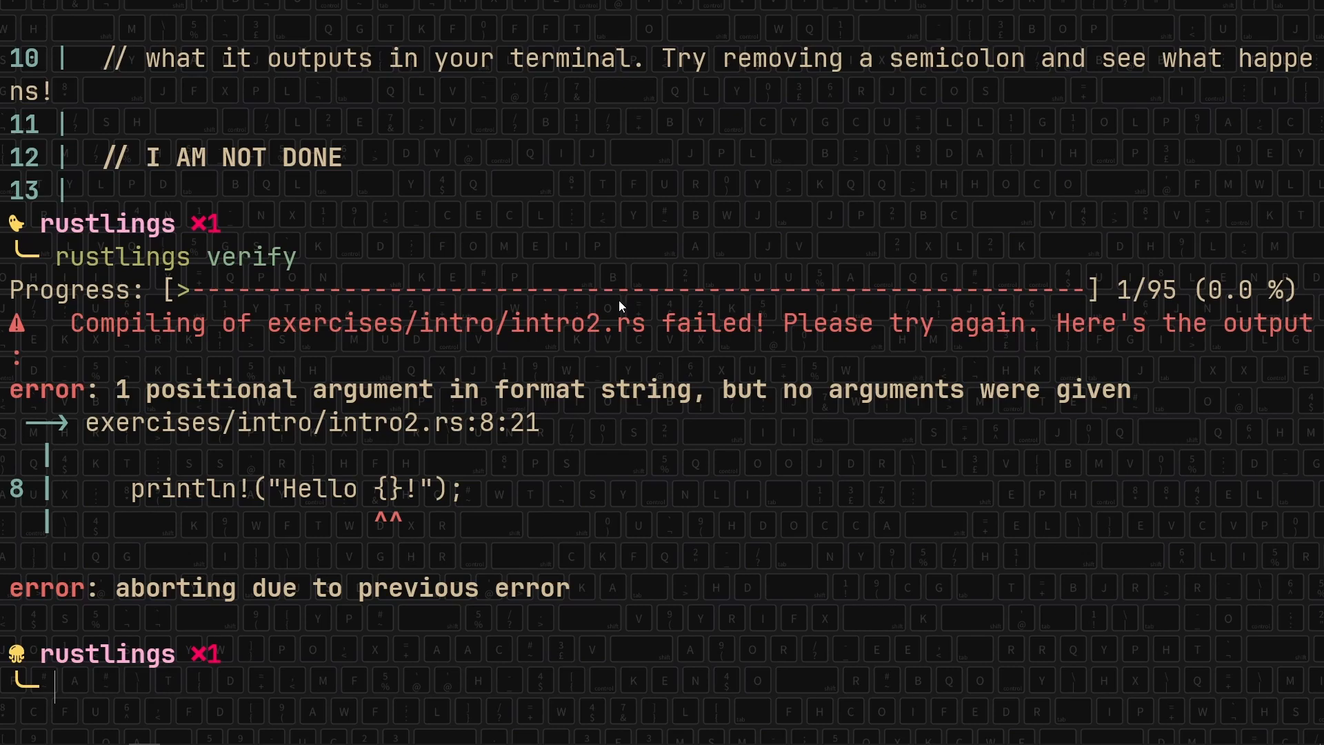
type("rustlings watch")
key("Return")
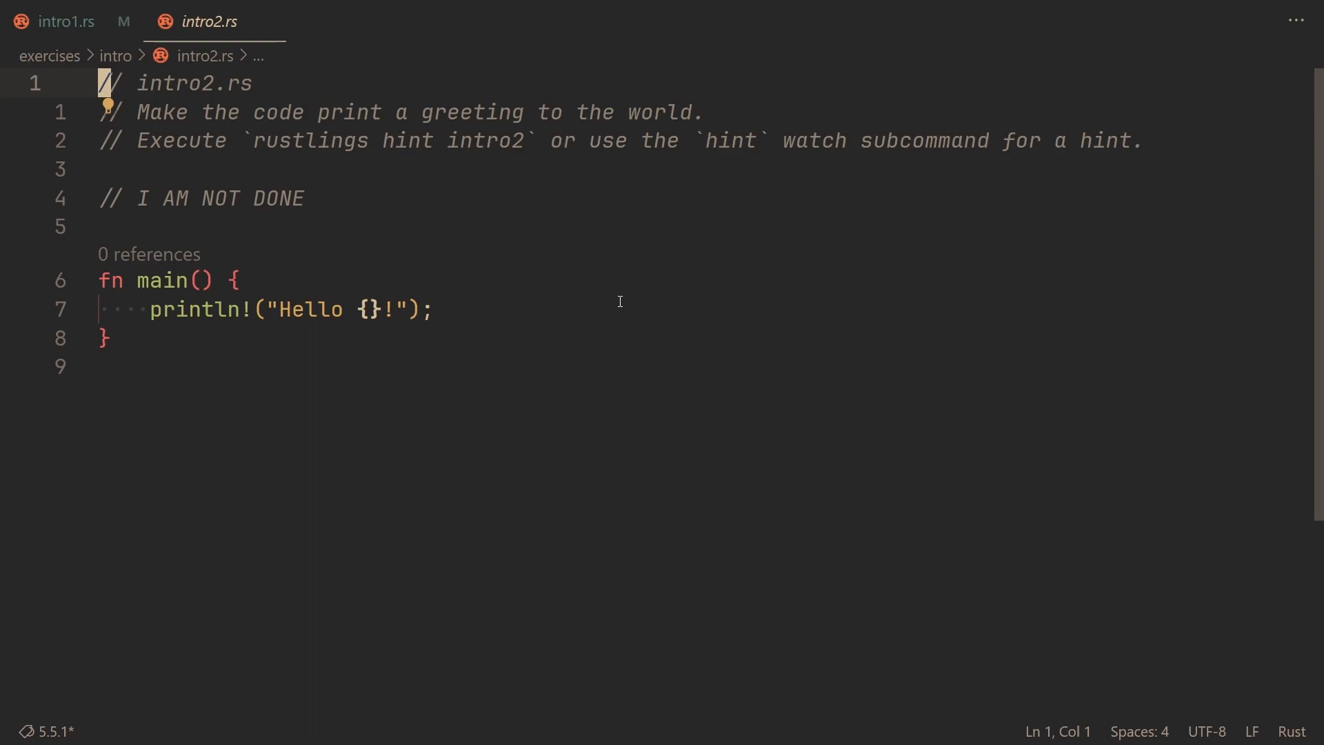
type("world")
Step: Replace the {} placeholder so intro2.rs prints "Hello world!", then return to the watch terminal
key("Escape")
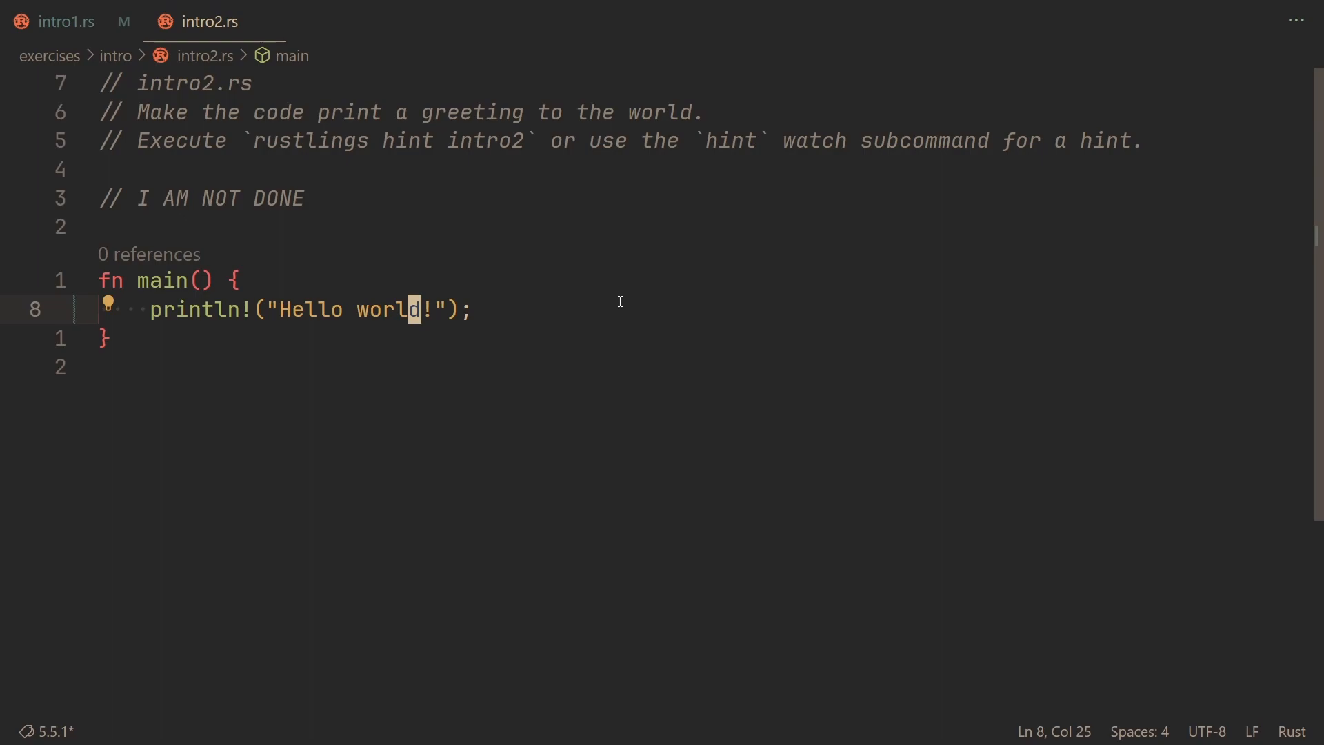
key("alt+Tab")
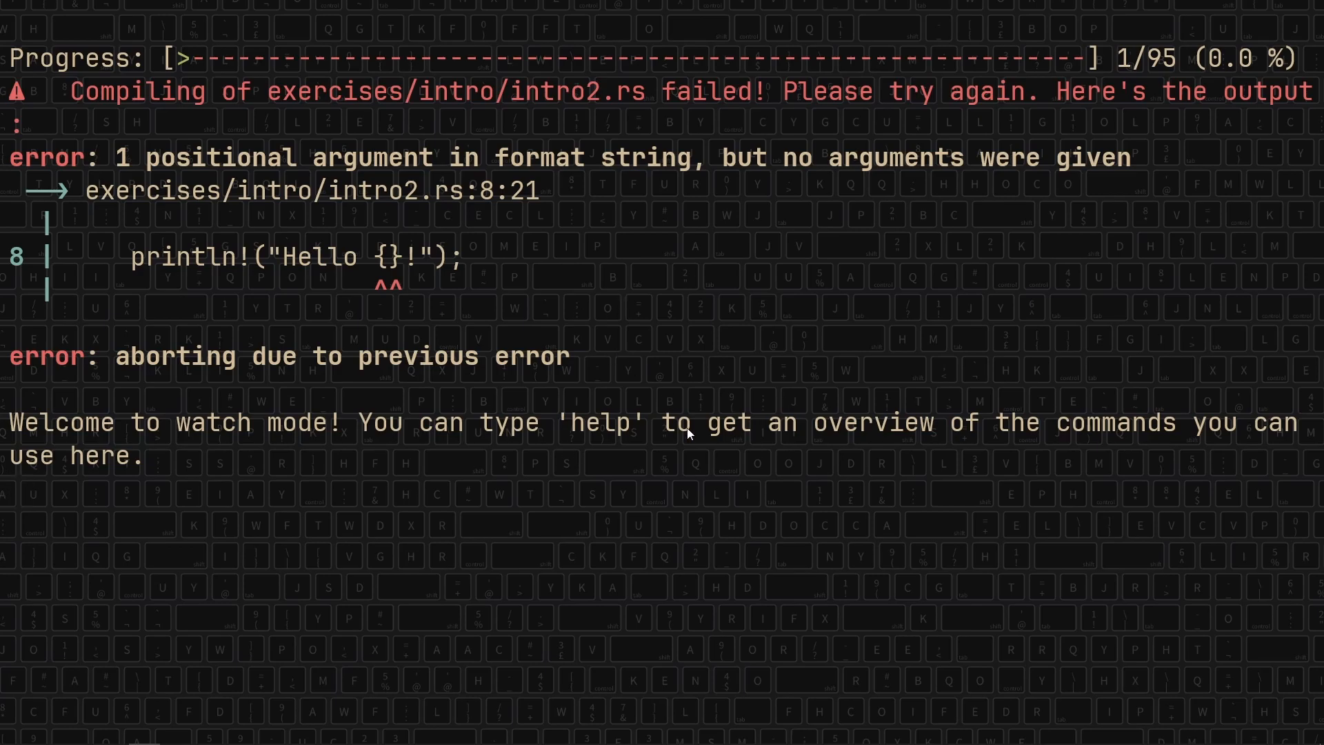
type("help")
Step: Run the help command in rustlings watch mode to list its commands
key("Return")
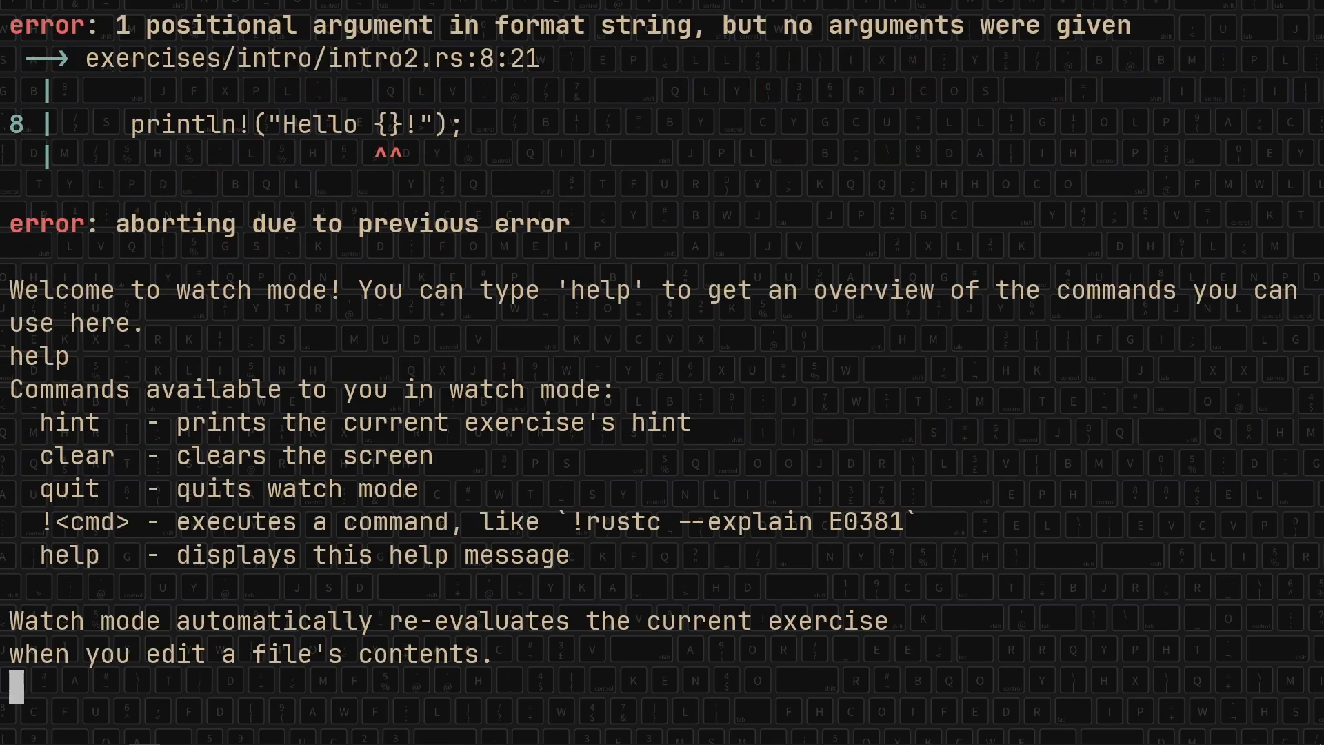
scroll(711, 434, "up", 2)
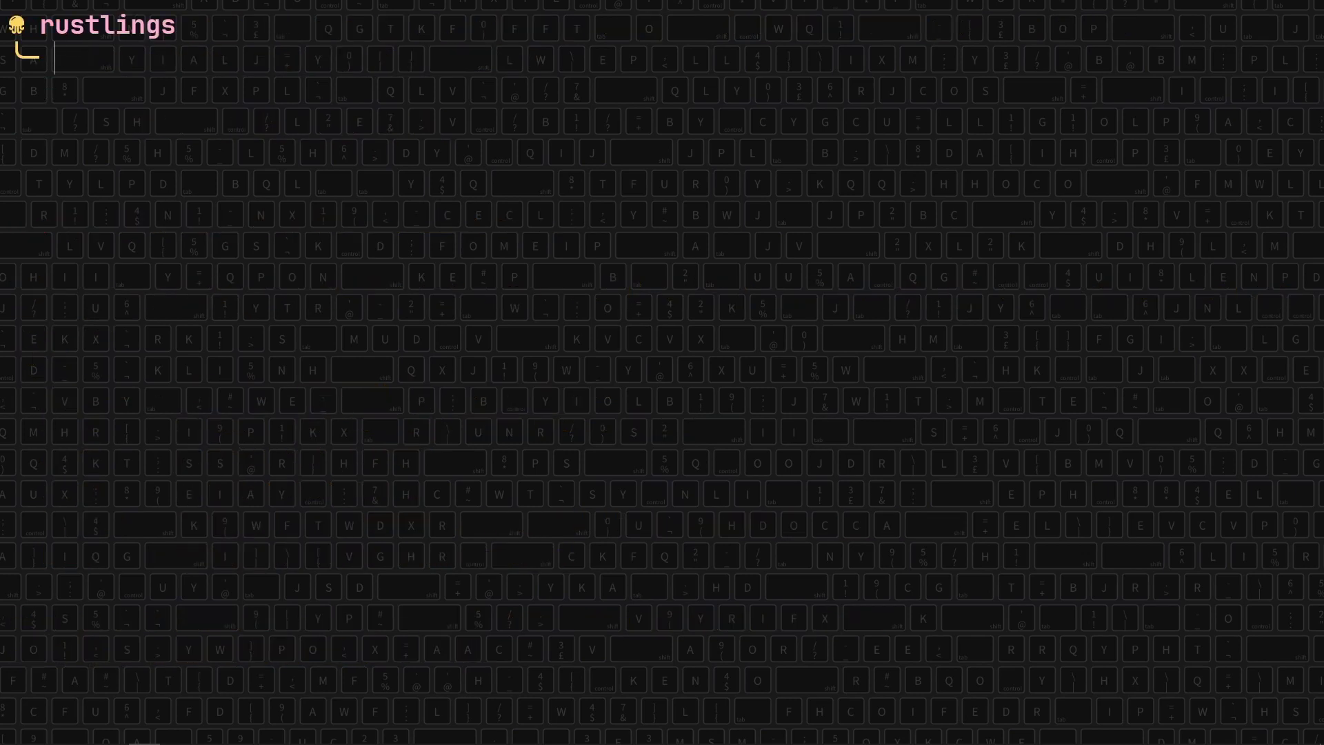
type("rusn")
Step: Run `rustlings run next` so intro2.rs compiles and prints Hello world! successfully
key("BackSpace")
type("tlings run next")
key("Return")
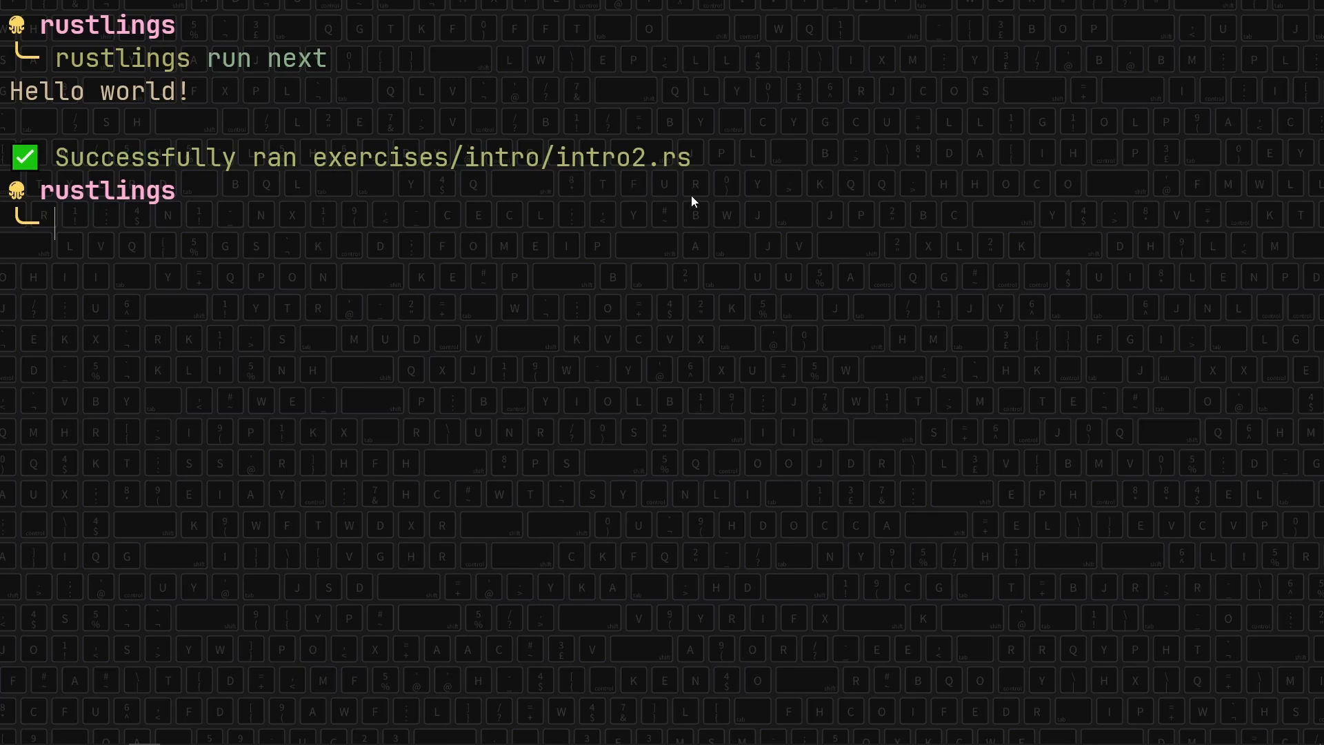
key("Up")
key("Return")
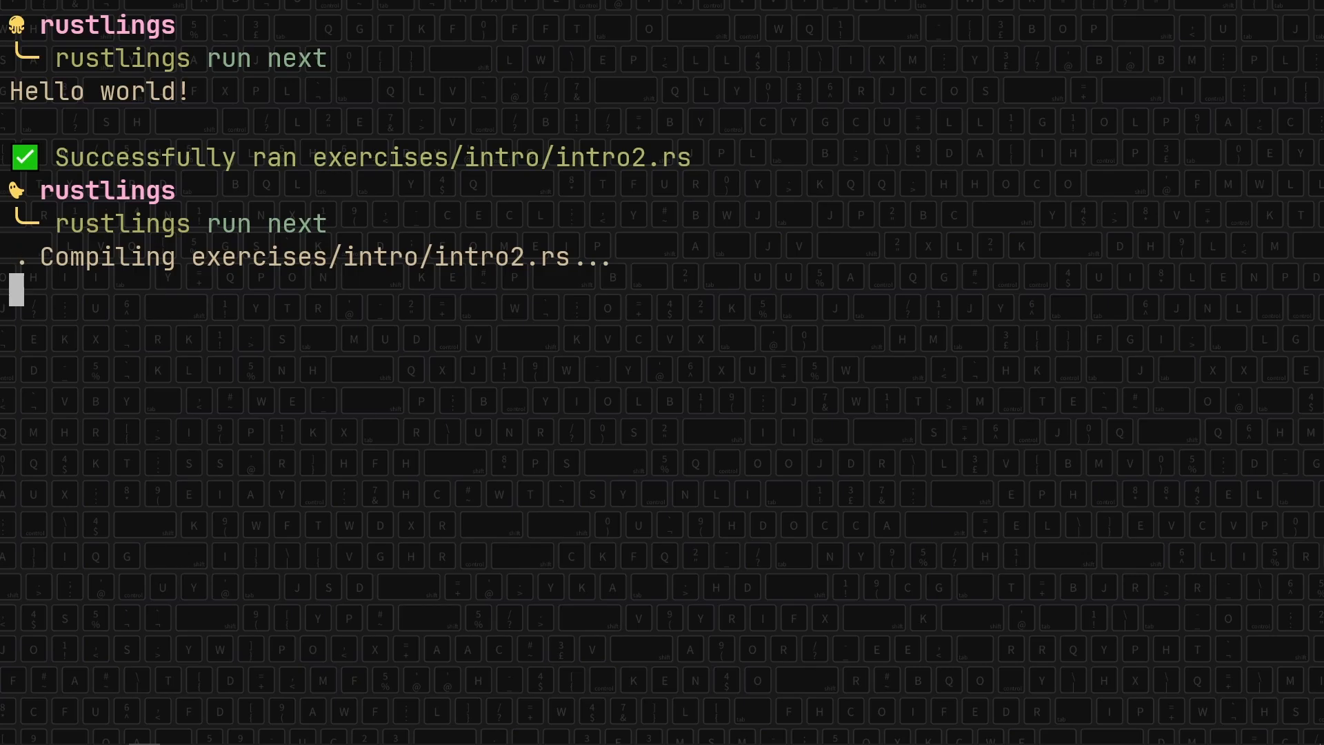
left_click_drag(9, 322, 744, 326)
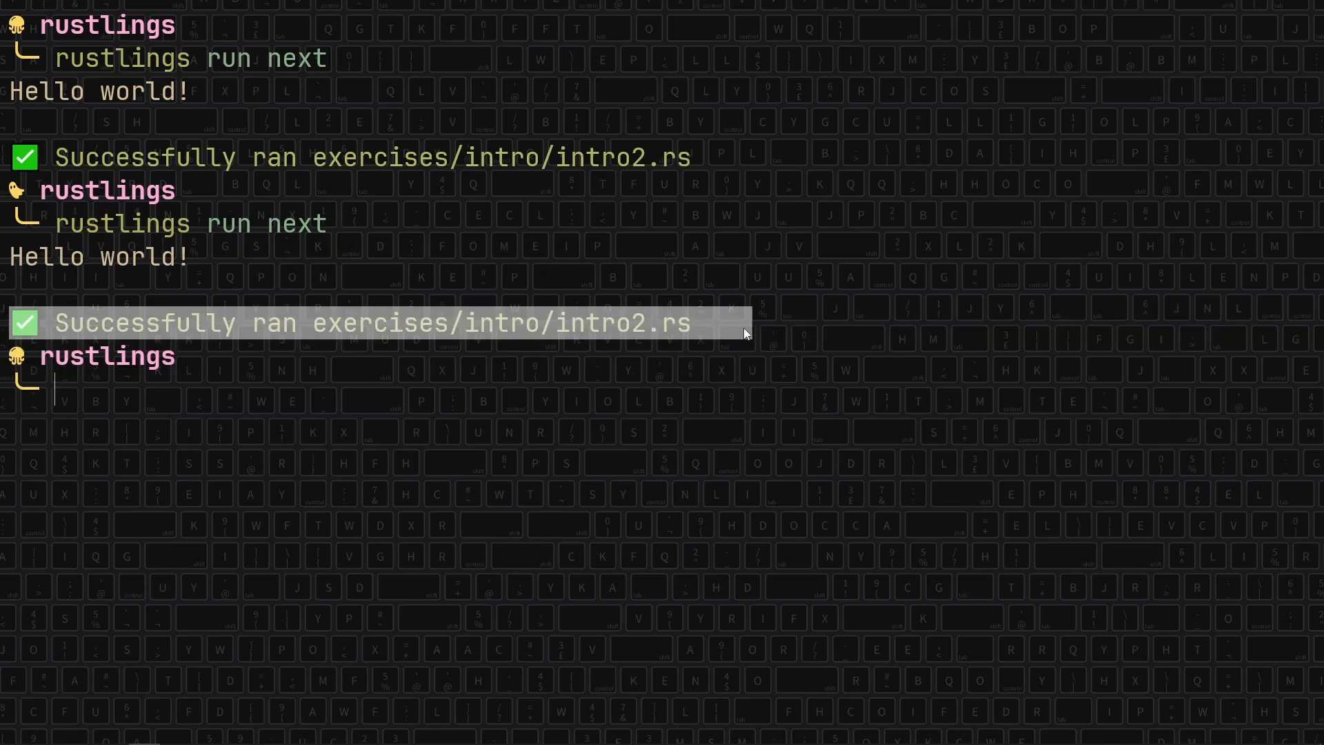
left_click_drag(11, 309, 11, 257)
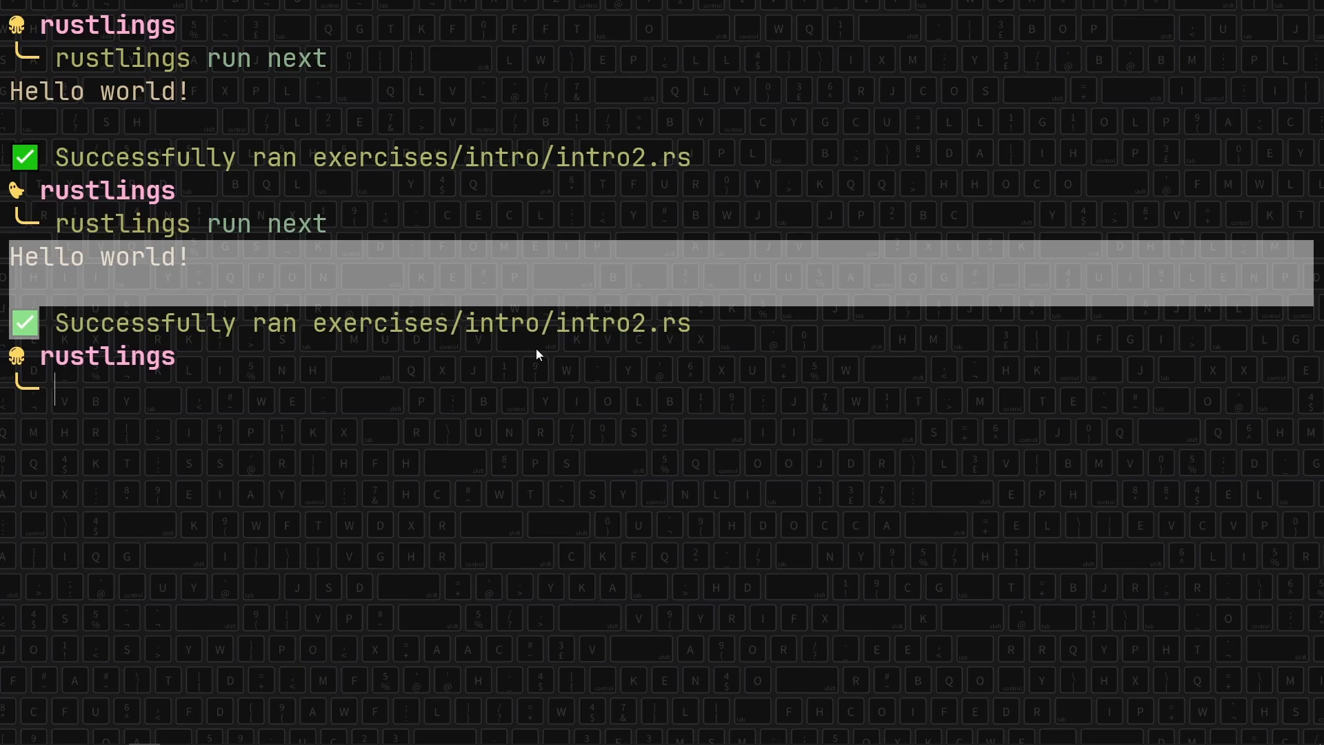
left_click(667, 351)
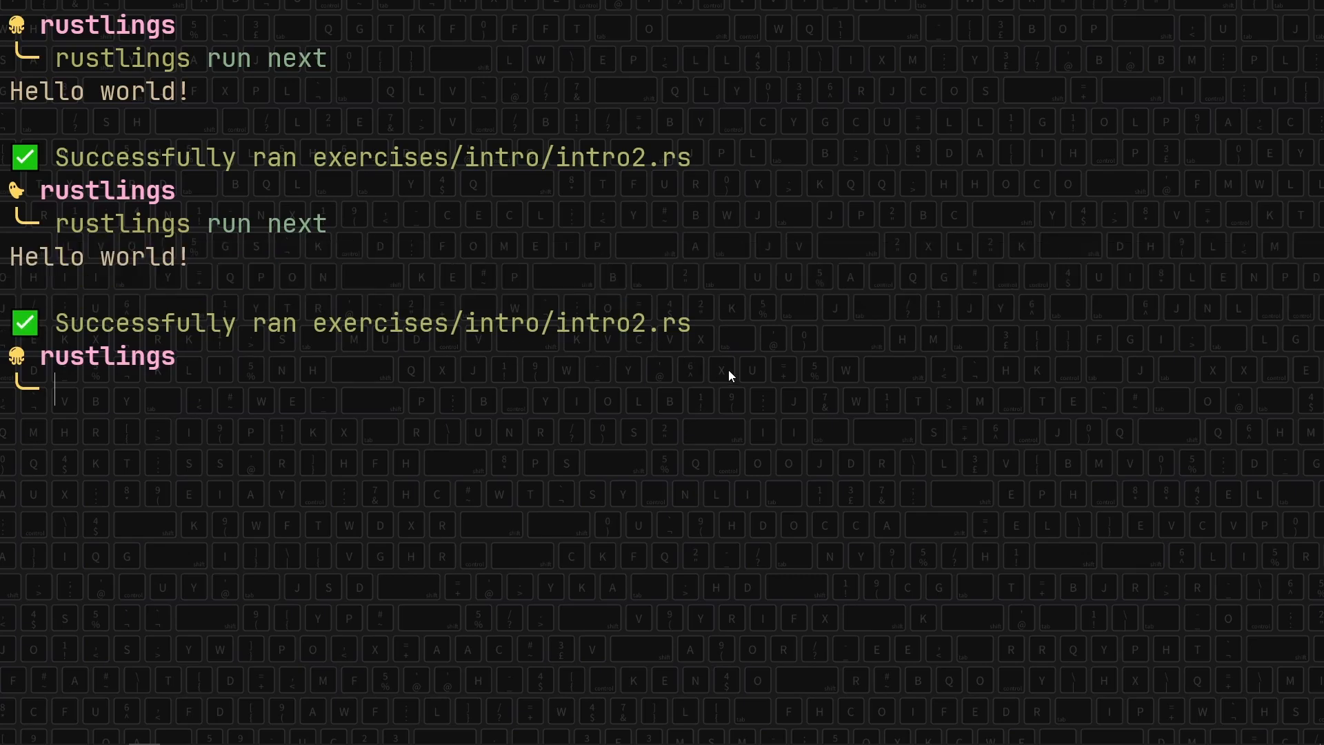
Step: Delete the two marker comment lines from intro2.rs with a vim line selection and save
key("alt+Tab")
key("k")
key("k")
key("k")
key("shift+v")
key("j")
key("d")
key("ctrl+s")
Step: Rerun `rustlings run next`, which now fails on variables1.rs with a cannot-find-value x error
key("alt+Tab")
key("Up")
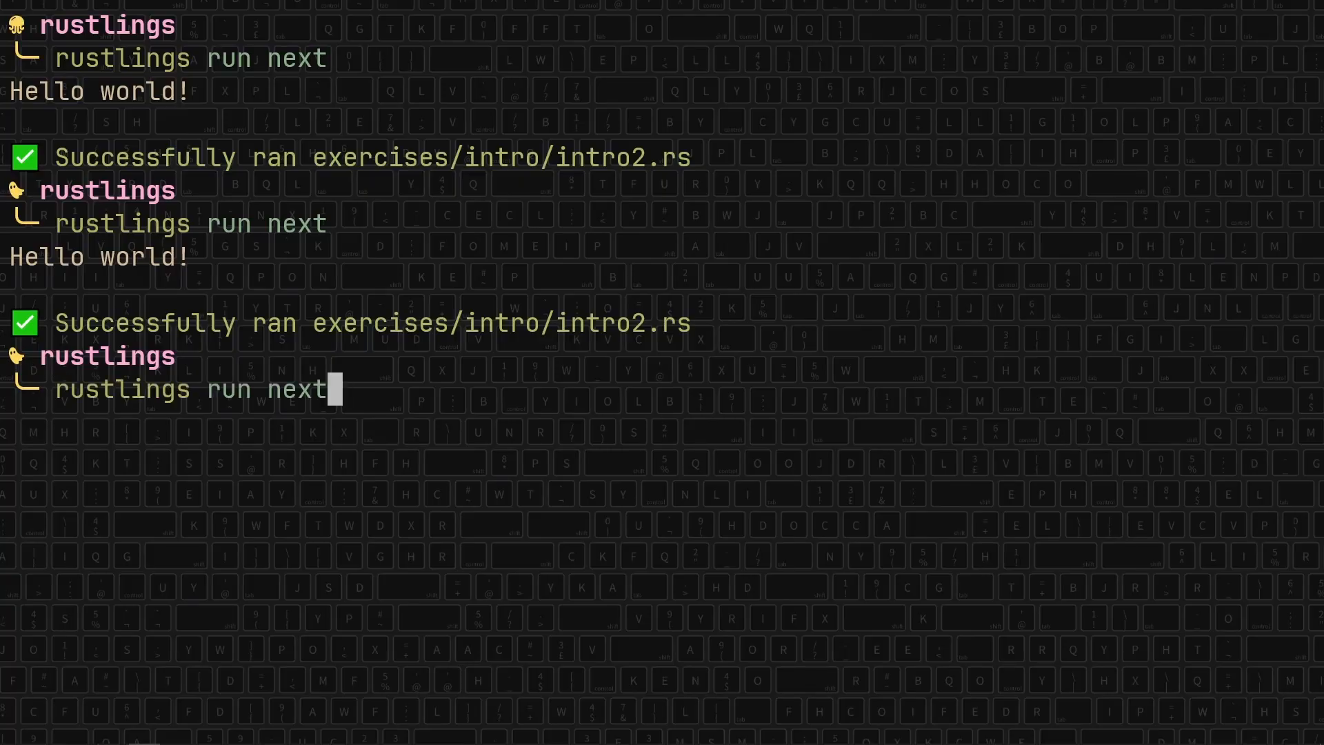
key("Return")
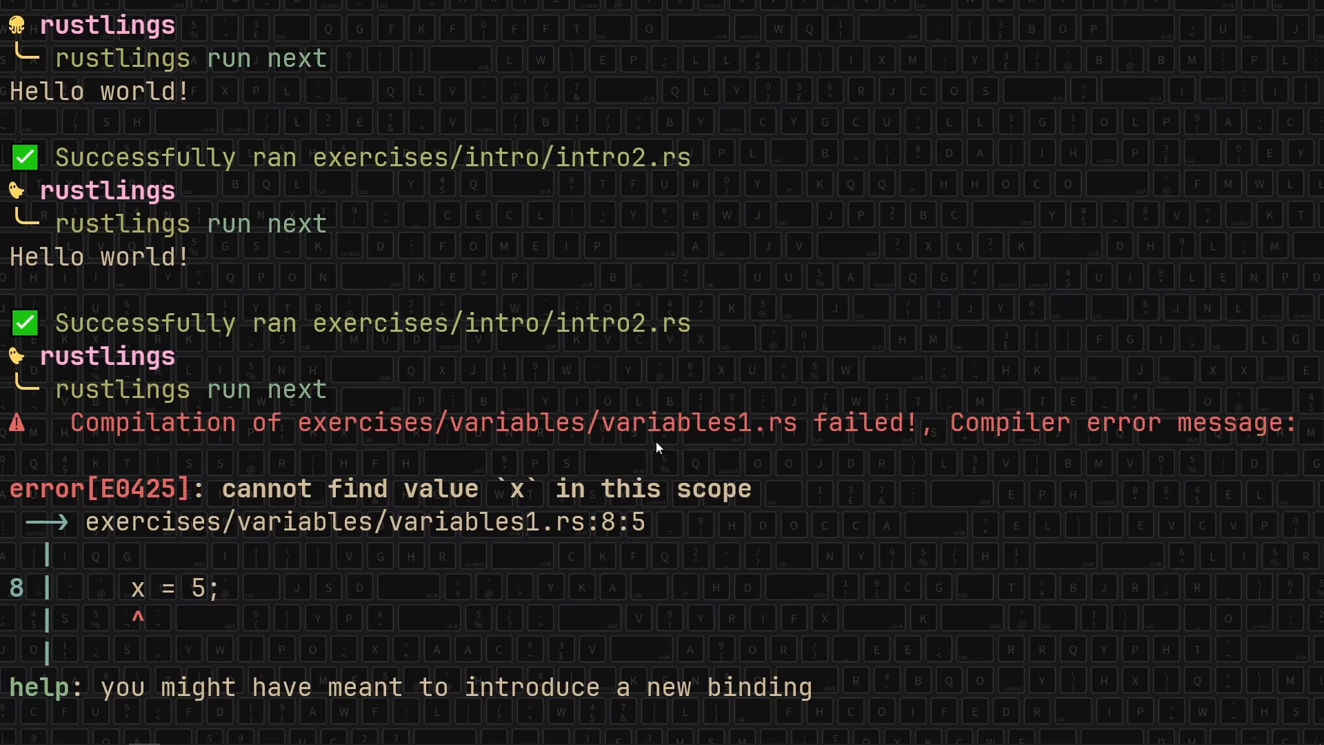
scroll(658, 435, "down", 2)
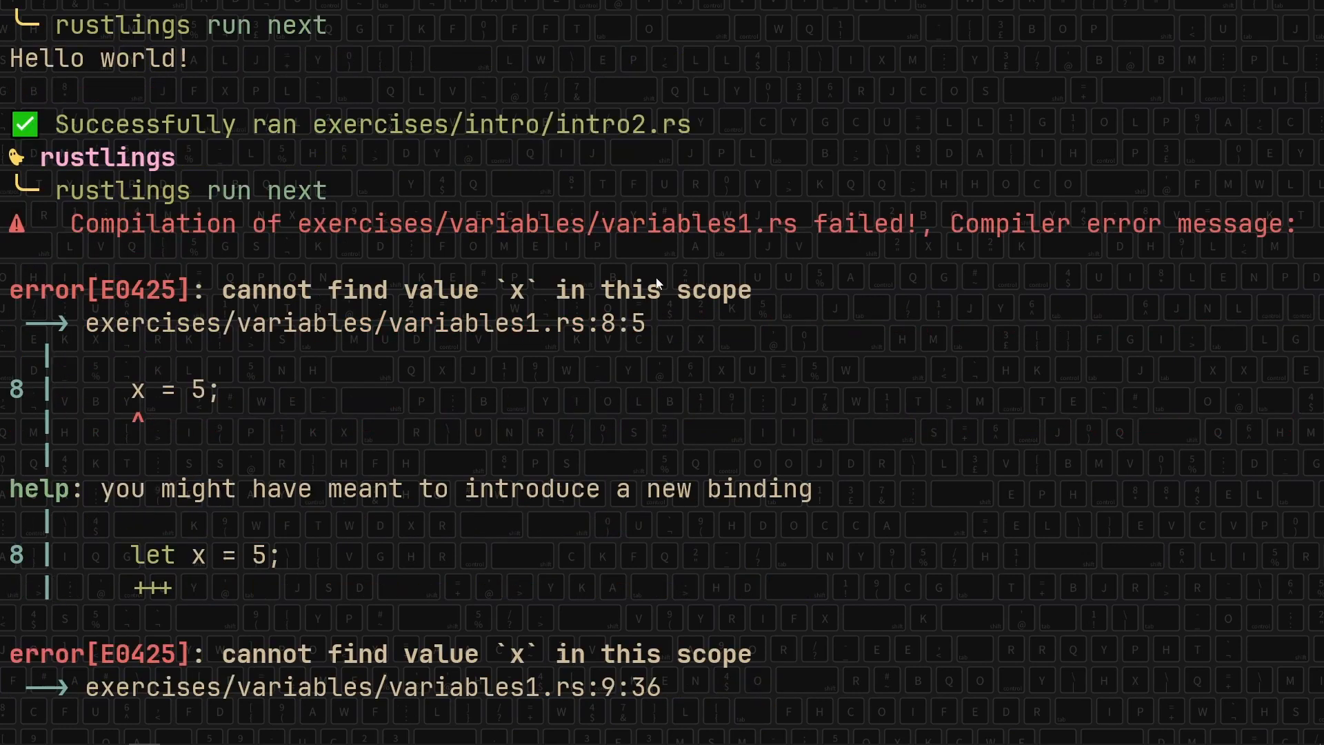
left_click_drag(588, 222, 774, 215)
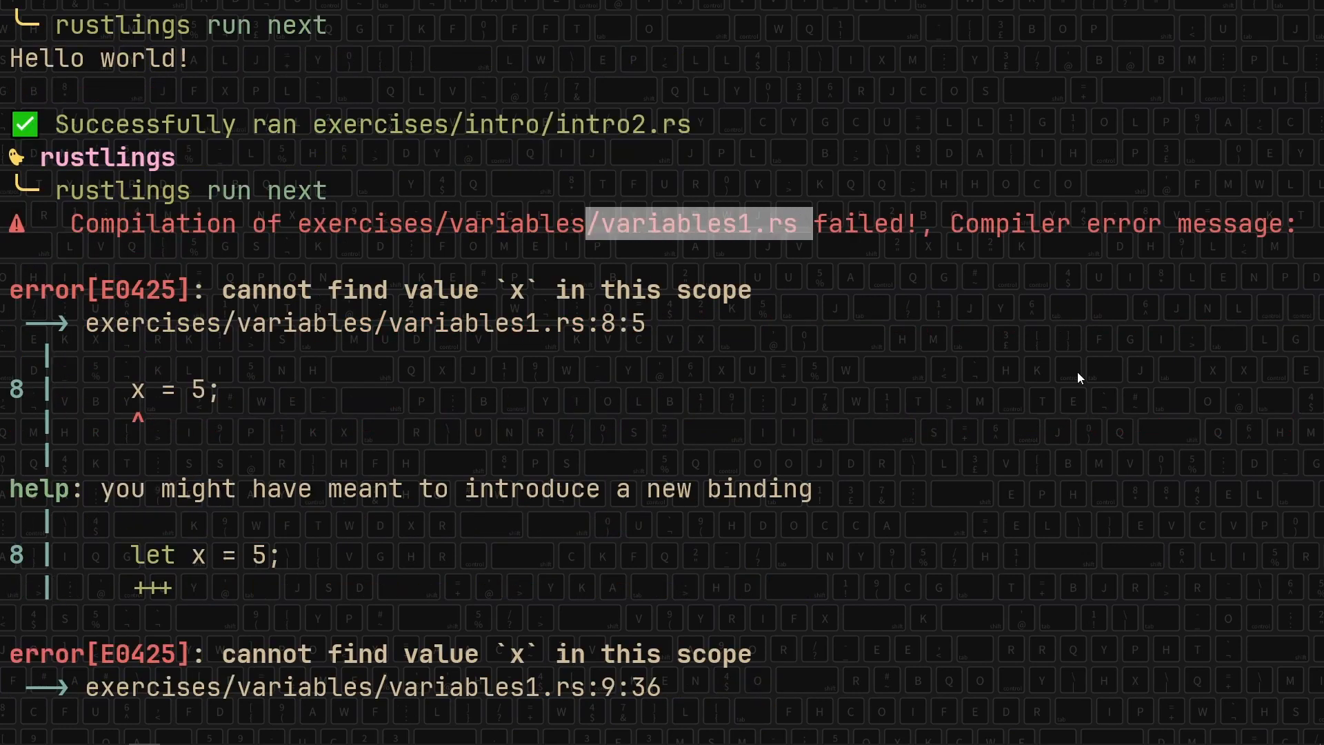
Step: Open the intro folder's README.md via the breadcrumb and move down to its Hello World link
key("alt+Tab")
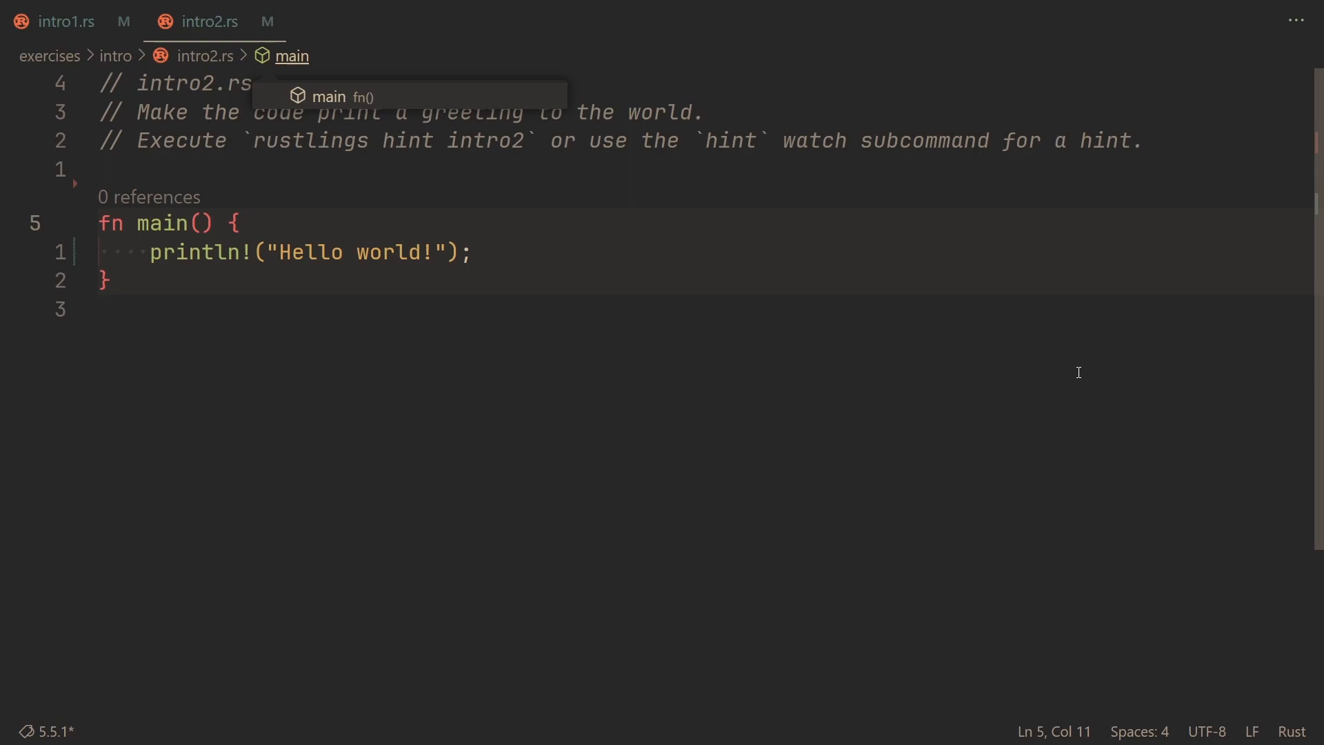
key("Left")
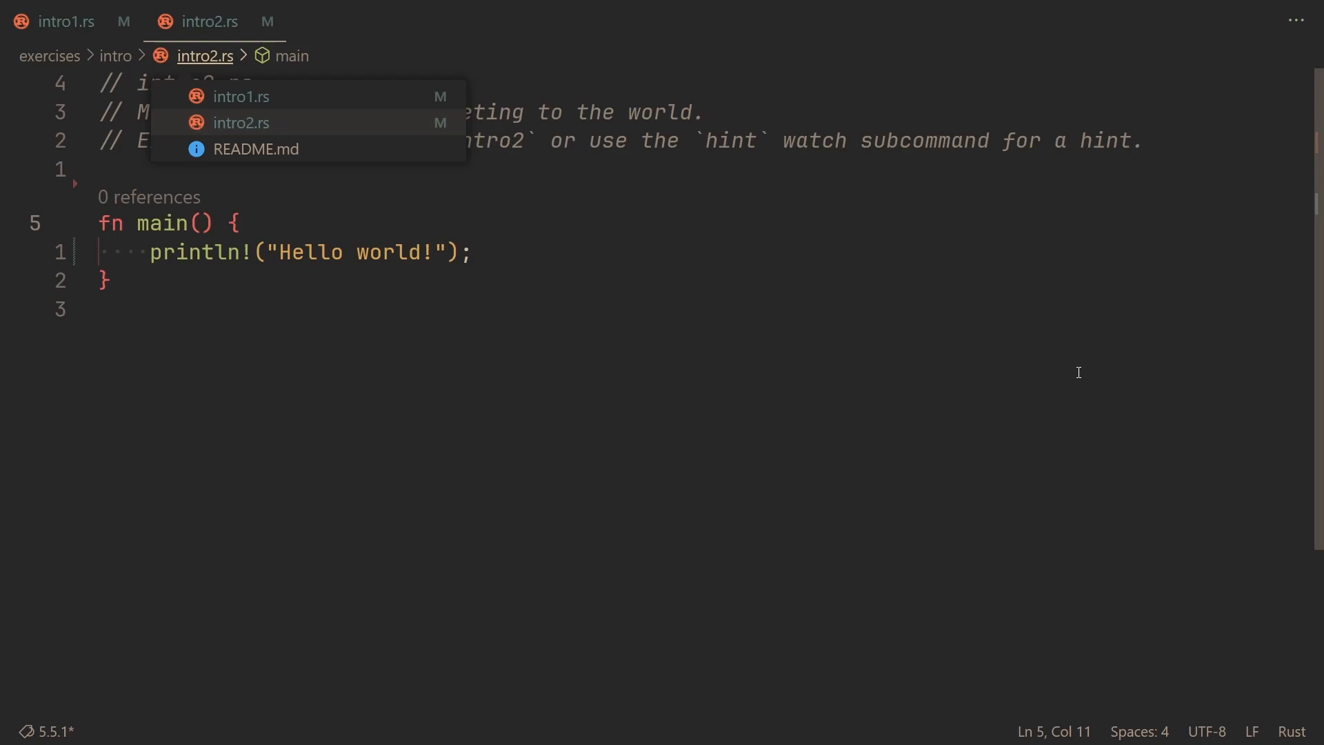
key("Left")
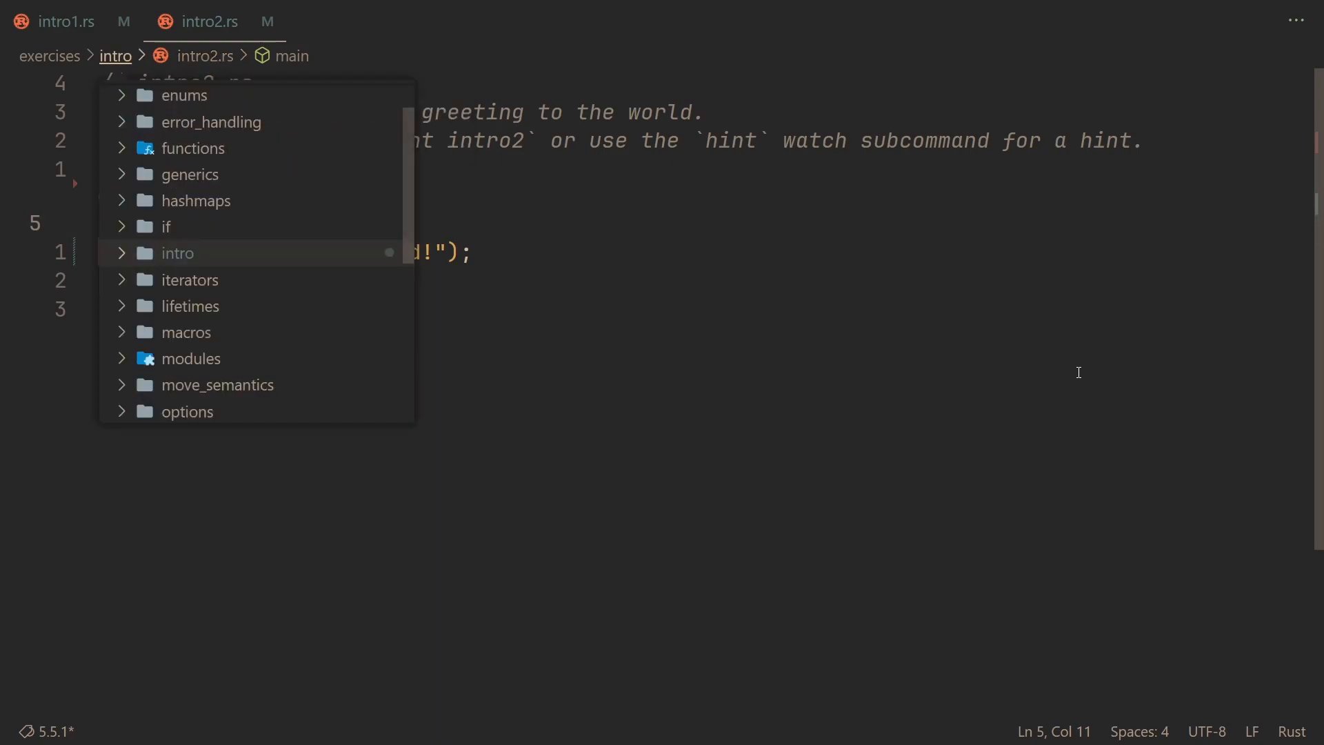
key("Right")
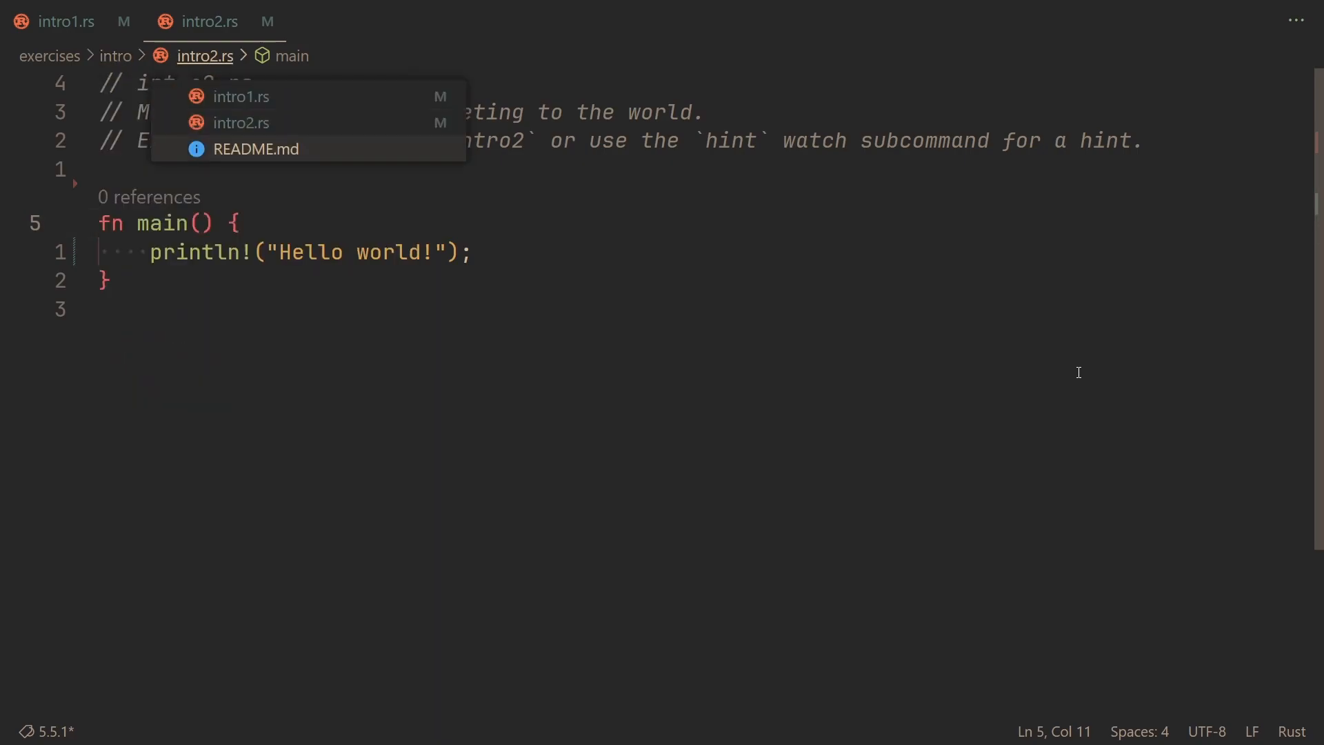
key("Return")
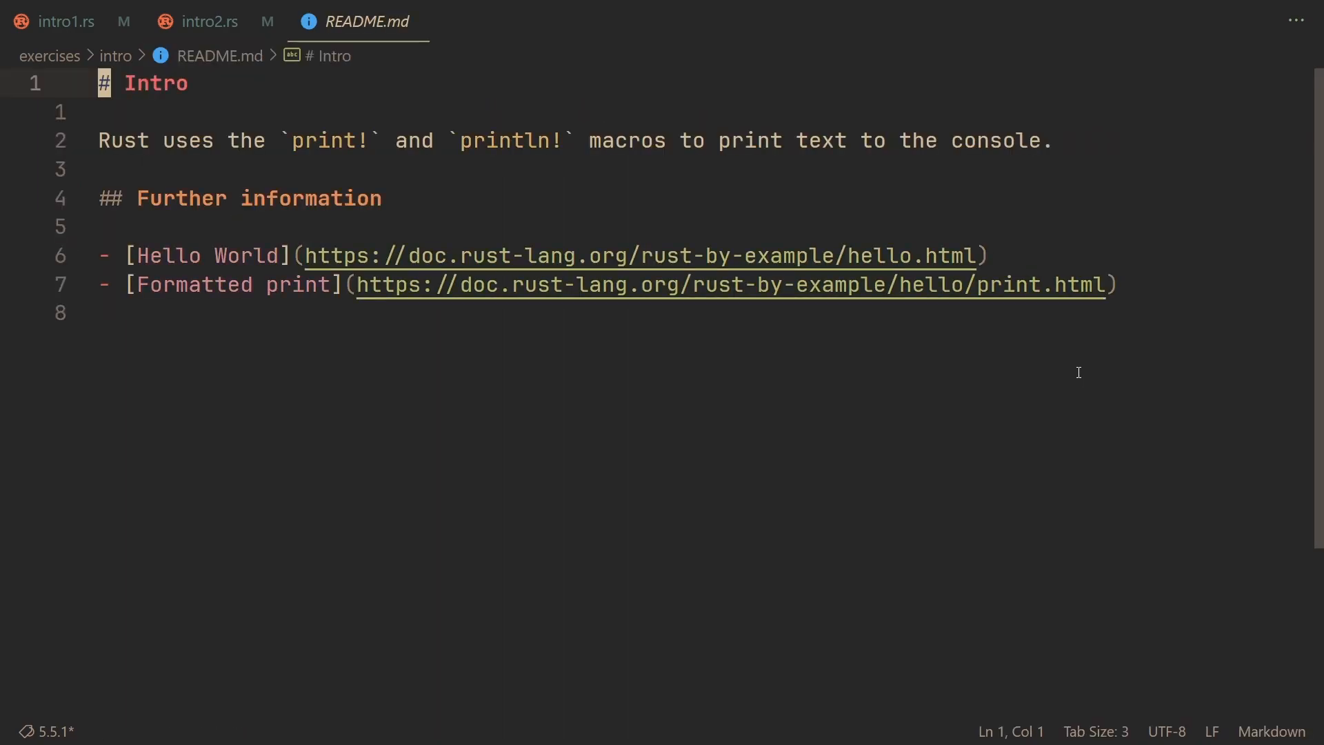
key("6")
key("j")
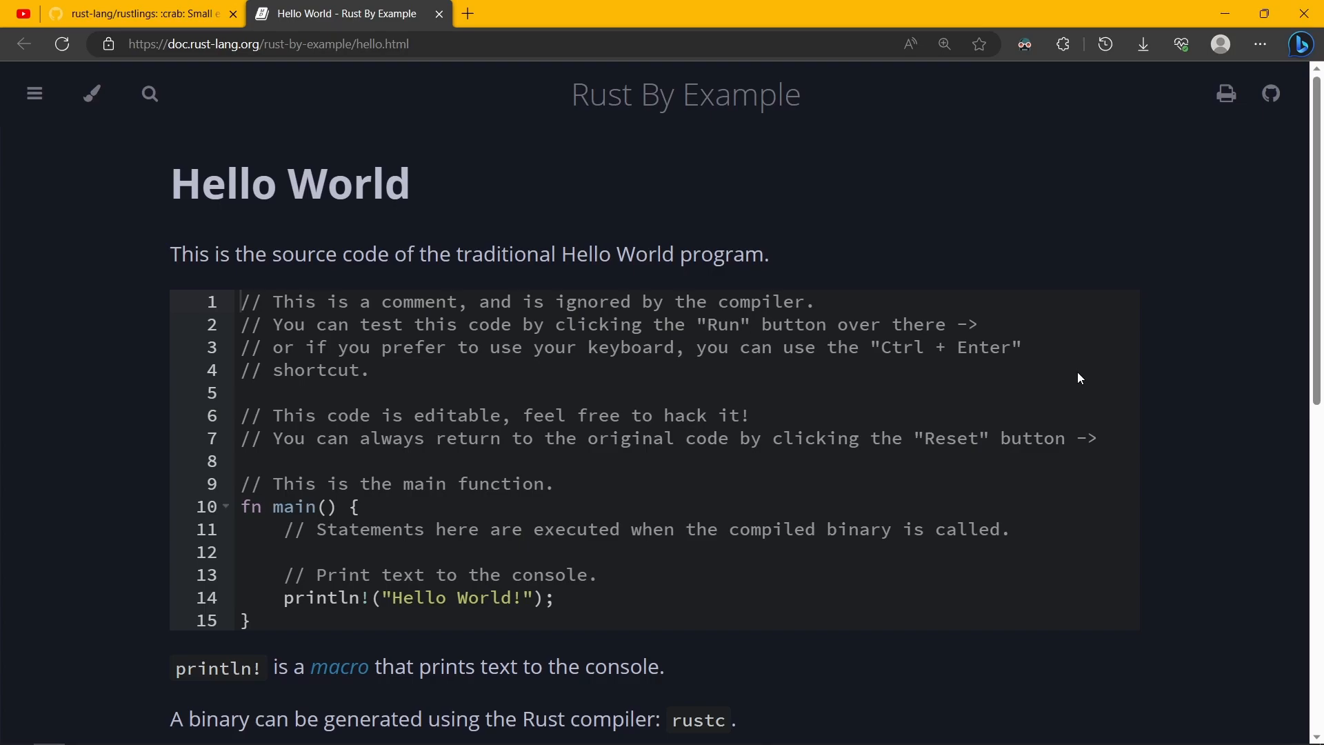
Step: Close the Rust By Example Hello World page after reading it
key("ctrl+w")
Step: Briefly select the README's link lines, then switch to the intro1.rs tab to review it
key("alt+Tab")
key("k")
key("V")
key("j")
key("y")
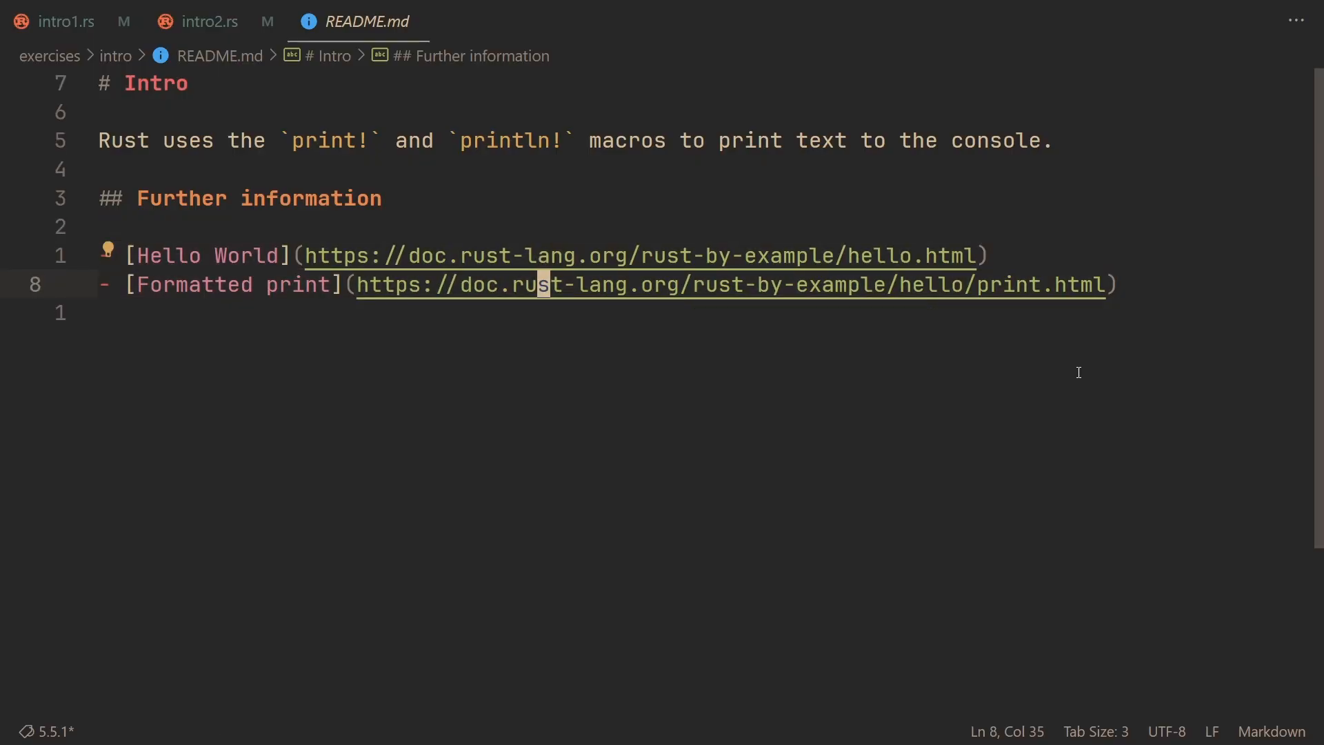
key("ctrl+Tab")
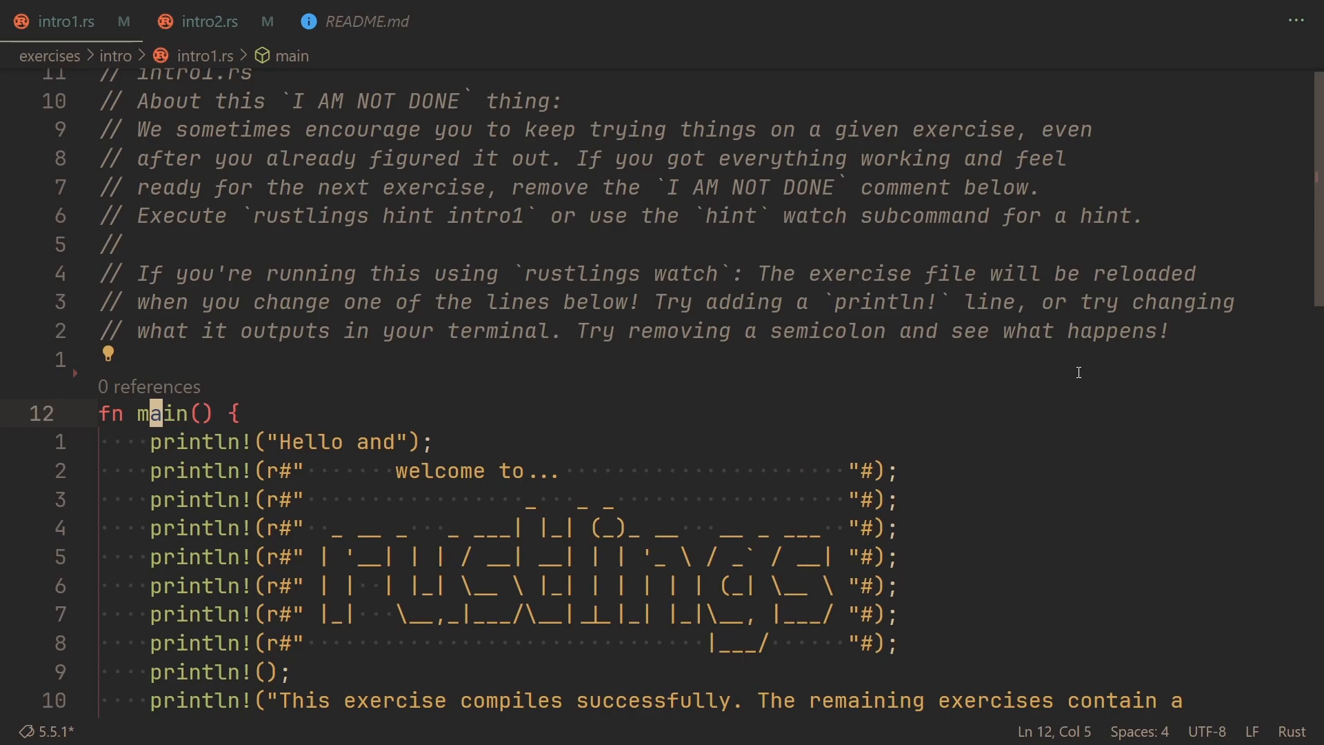
Step: Switch to intro2.rs, jump to the top and select its header comment lines
key("ctrl+Page_Down")
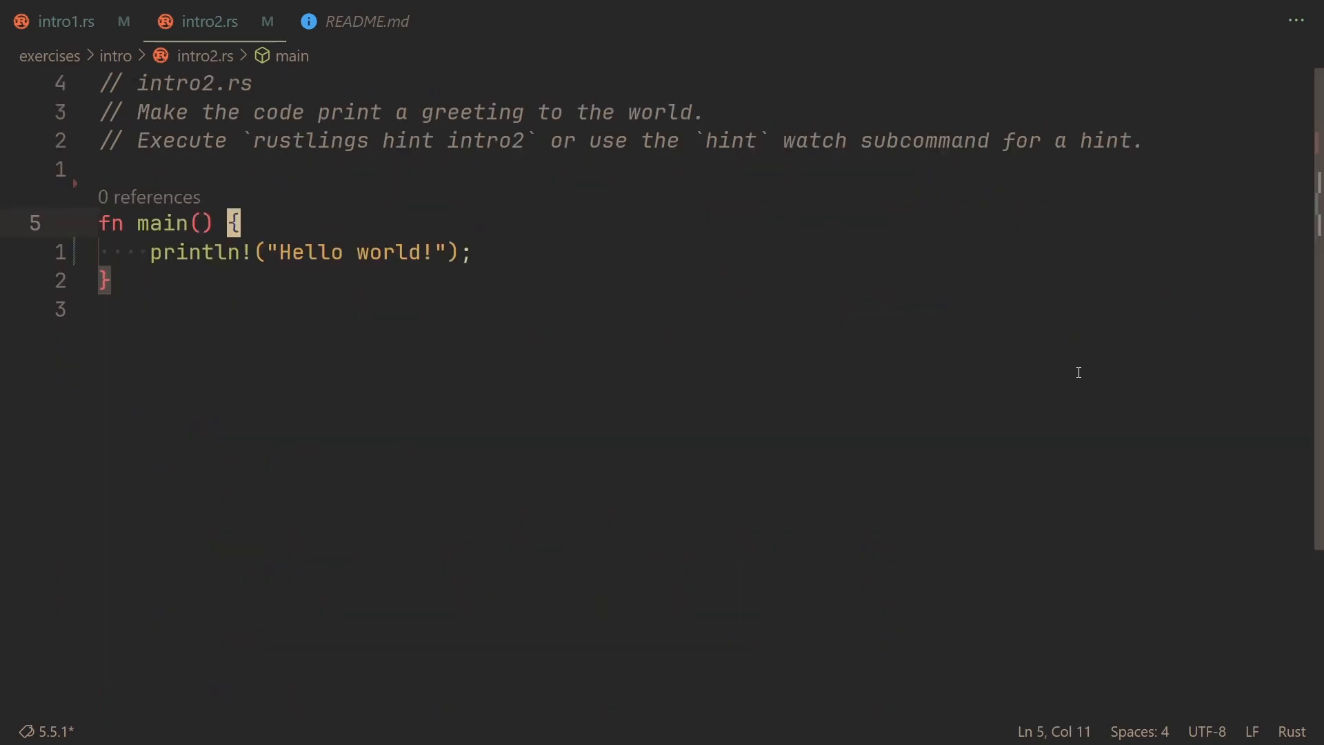
key("4")
key("k")
key("shift+v")
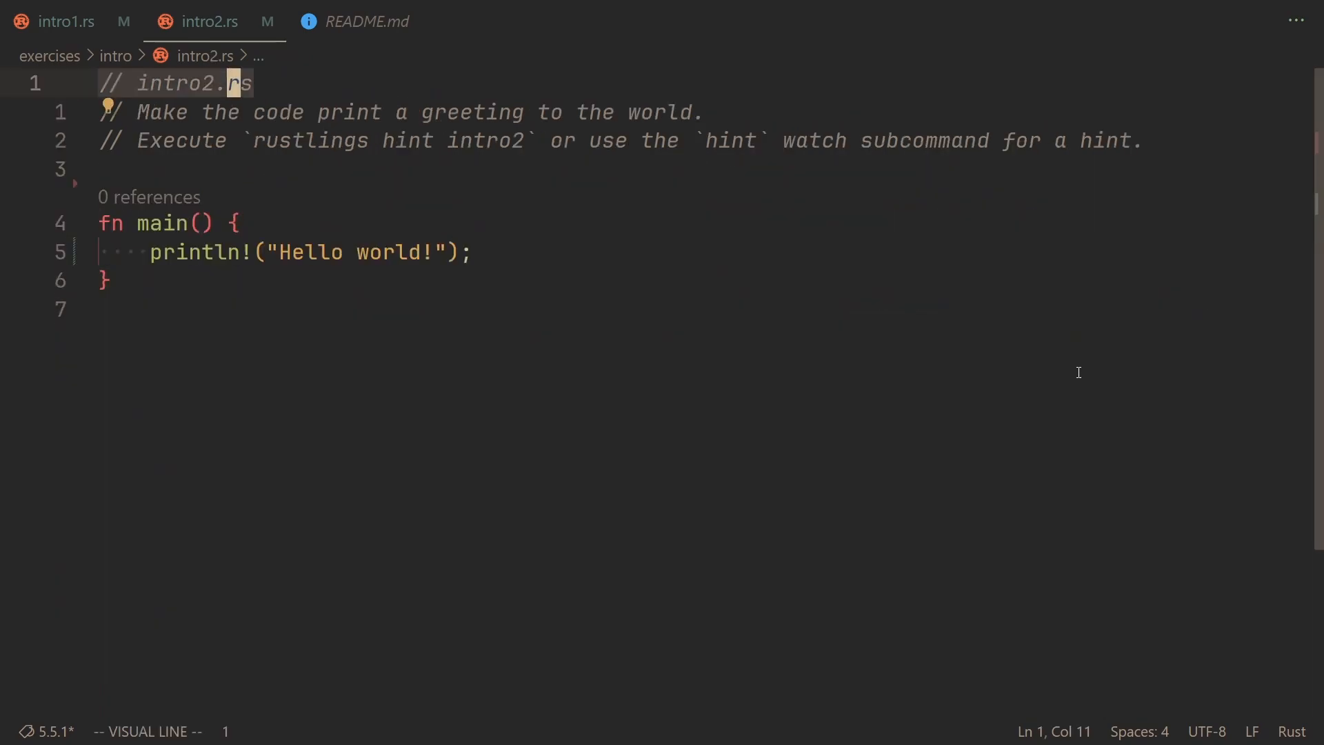
key("j")
key("j")
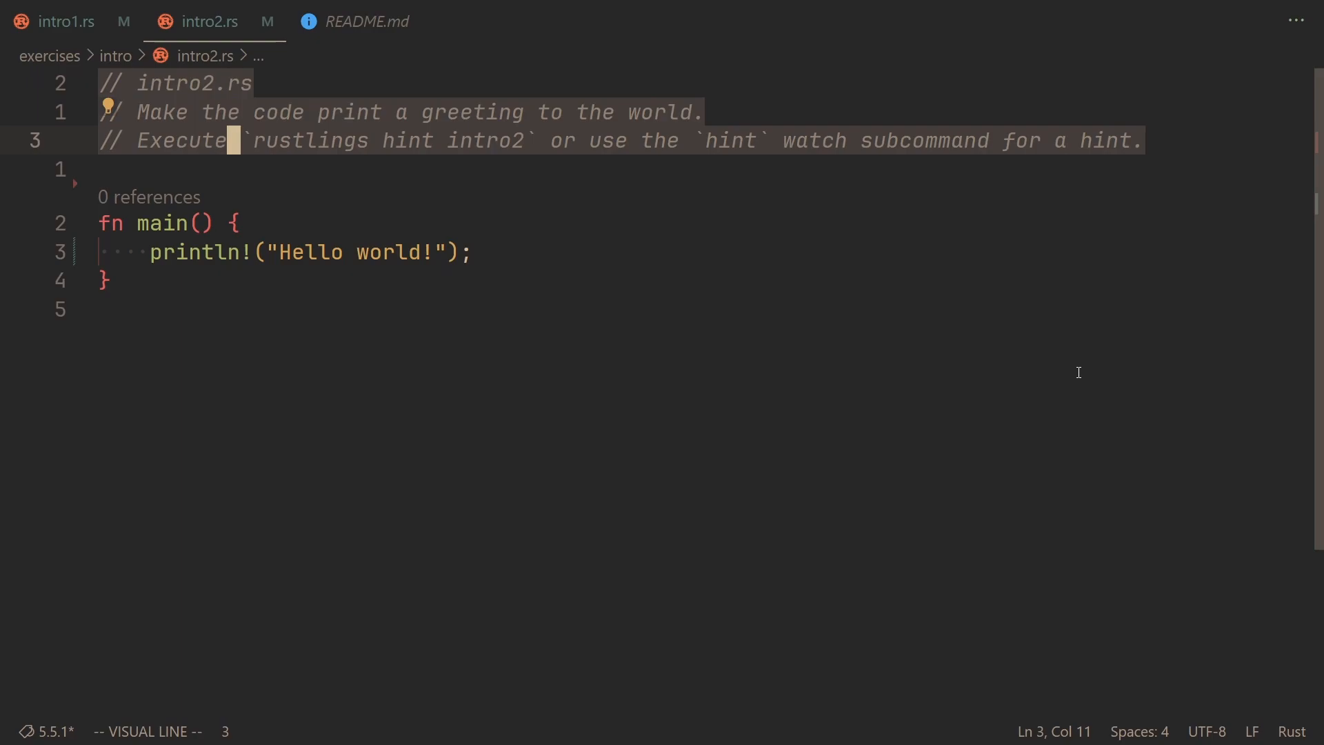